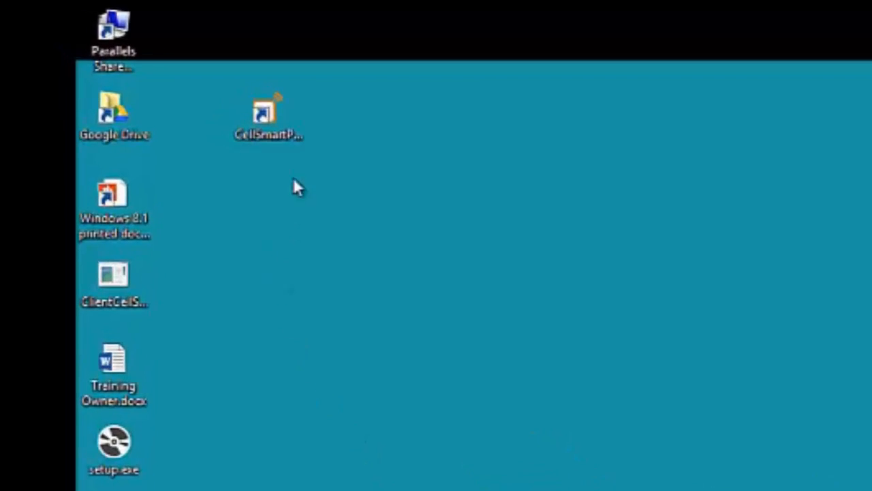
# Step: Launch CellSmart POS from its desktop shortcut to reach the sign-in window
pyautogui.doubleClick(272, 128)
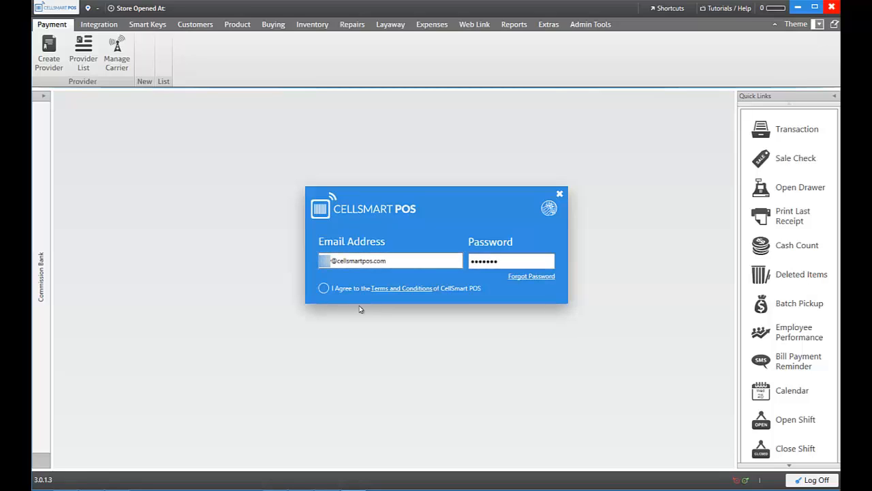
# Step: Accept the terms, choose the CellSmart Developers DATA store, and log in as admin
pyautogui.click(323, 289)
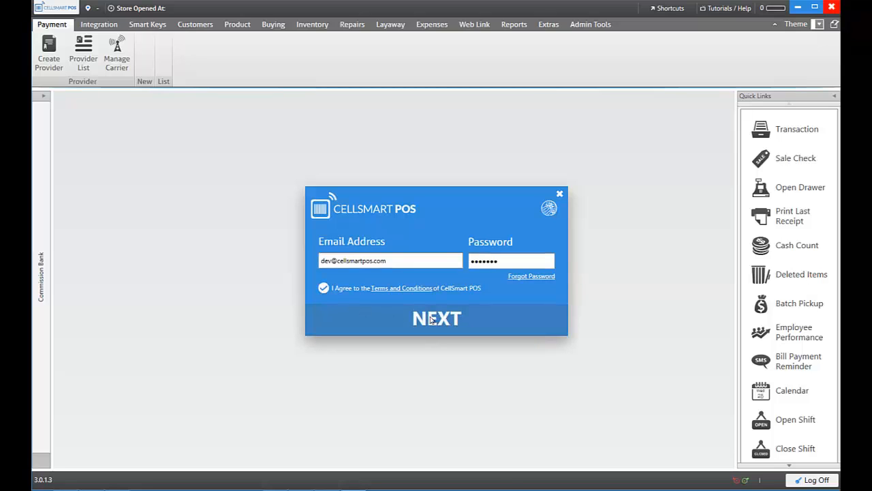
pyautogui.click(432, 320)
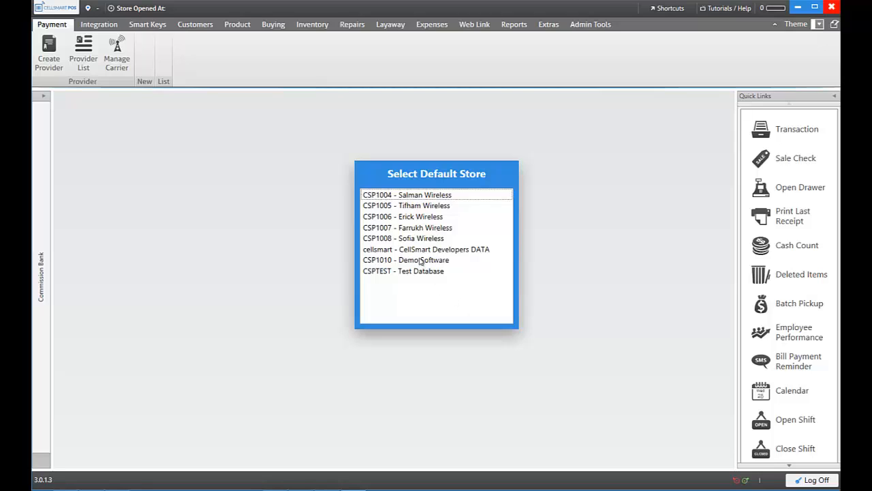
pyautogui.click(421, 253)
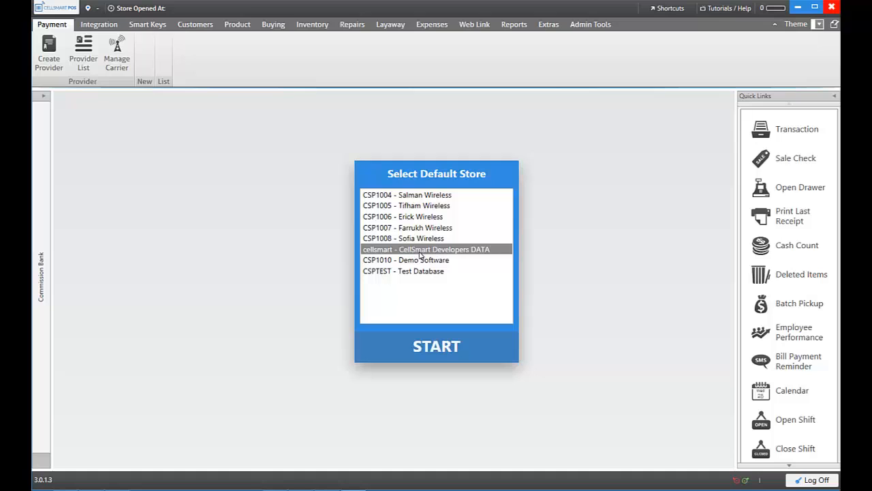
pyautogui.click(431, 343)
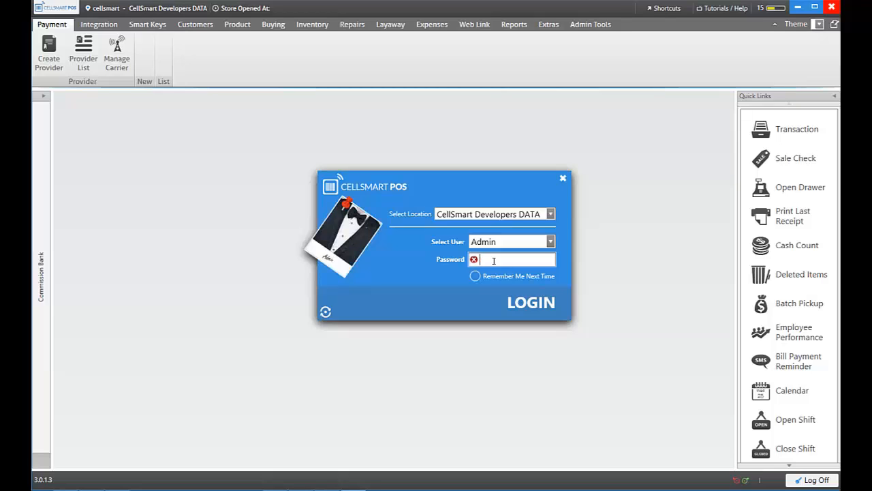
pyautogui.write('admin')
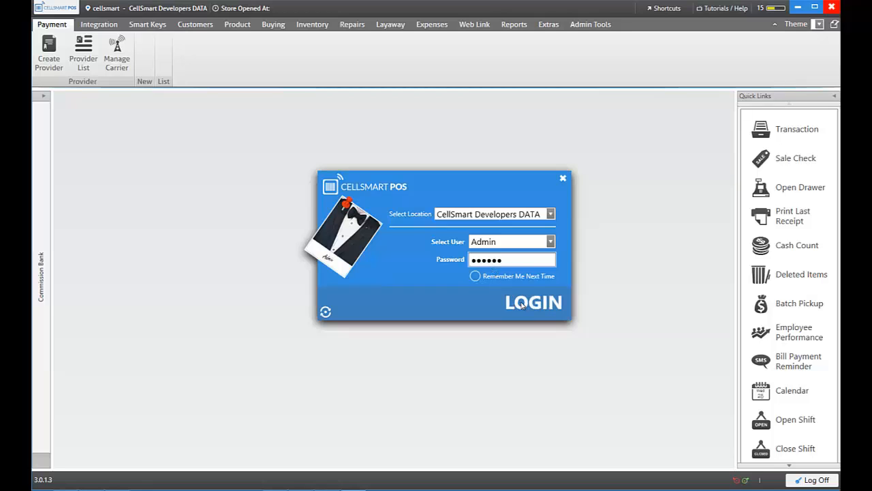
pyautogui.click(521, 306)
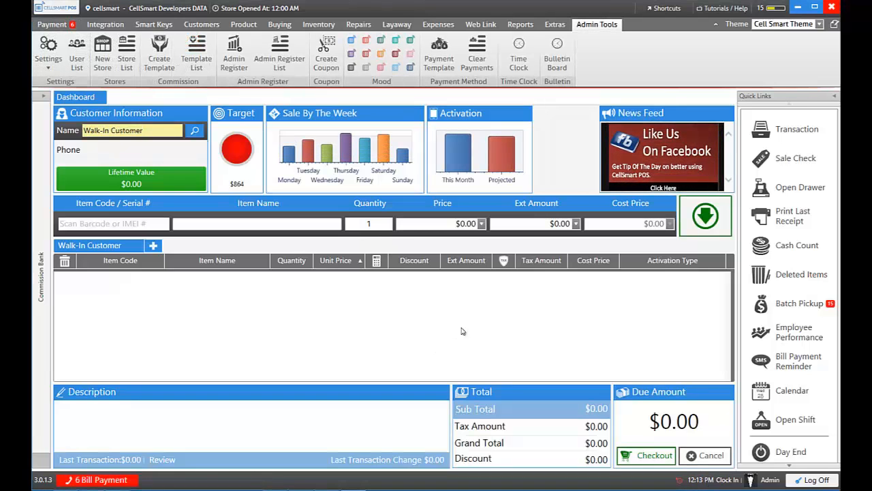
# Step: Open a shift counting one $100 bill and one $50 bill for $150.00
pyautogui.click(789, 420)
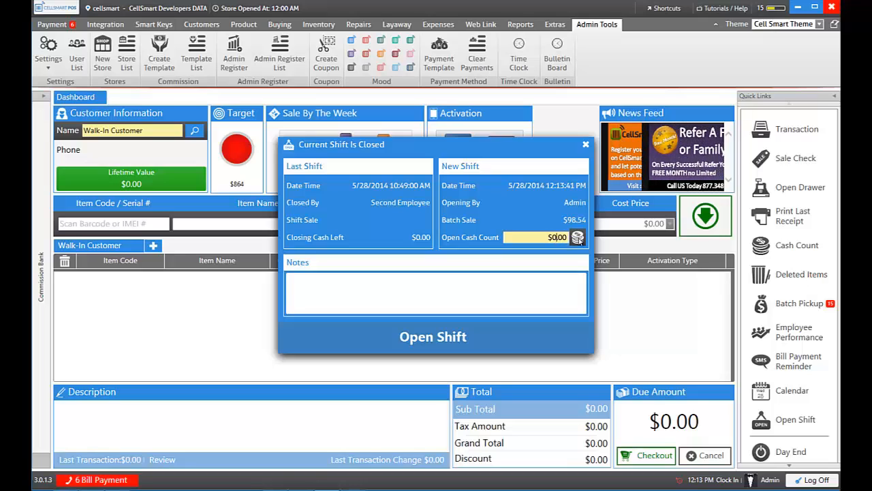
pyautogui.click(577, 238)
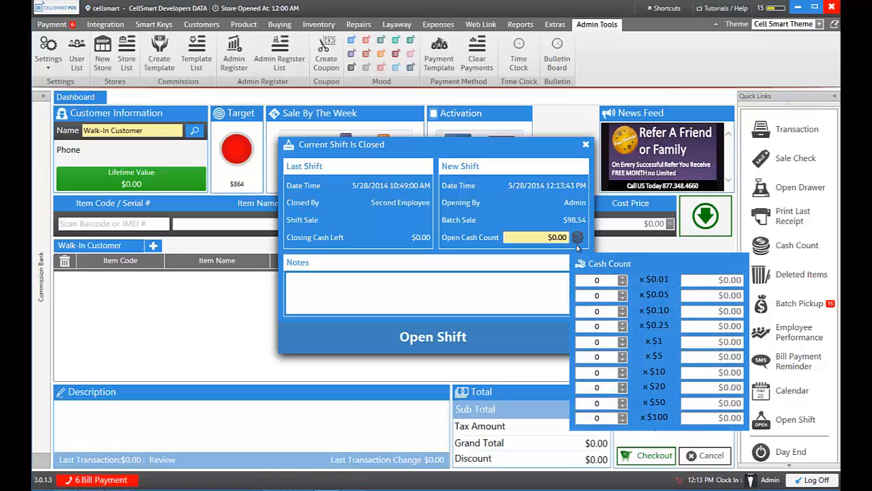
pyautogui.click(623, 419)
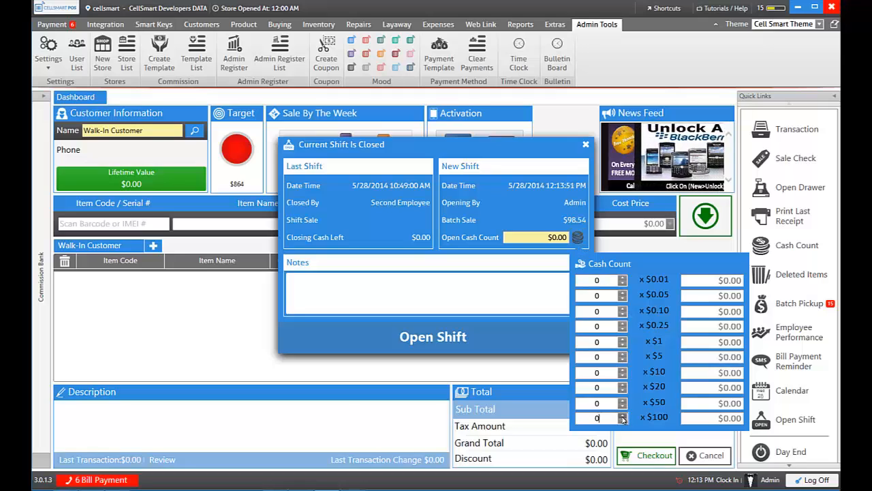
pyautogui.click(622, 415)
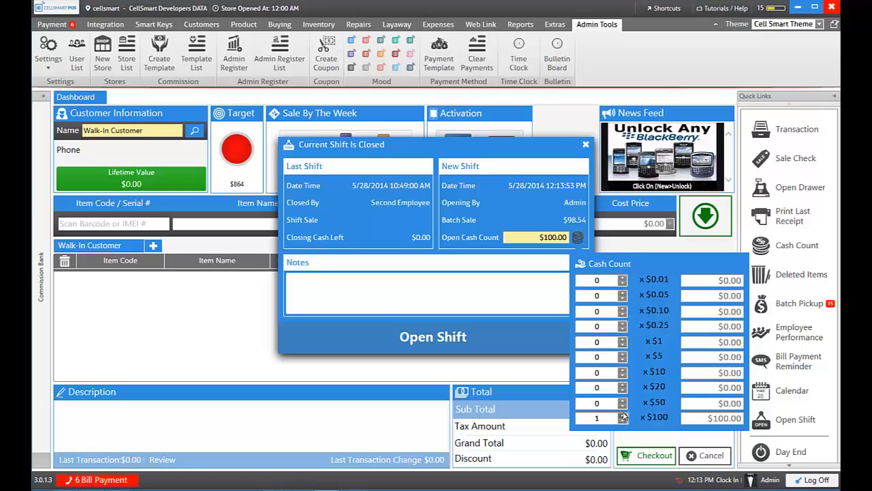
pyautogui.click(622, 399)
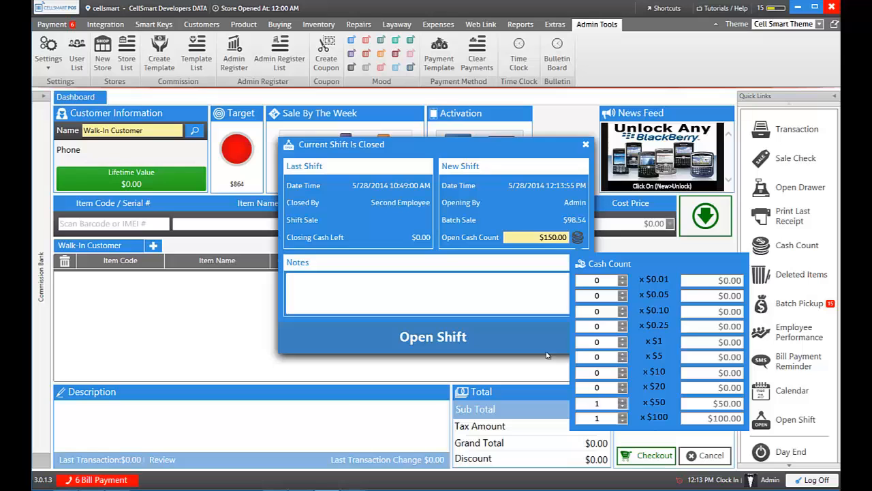
pyautogui.click(537, 263)
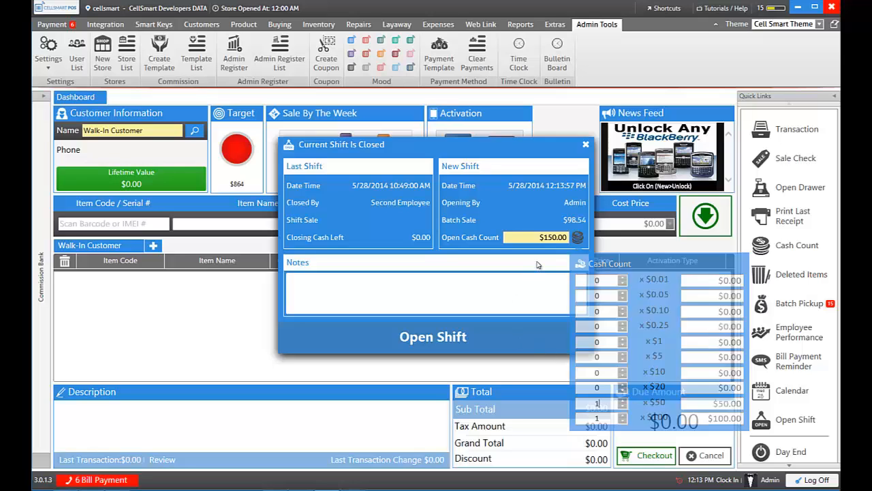
pyautogui.click(462, 336)
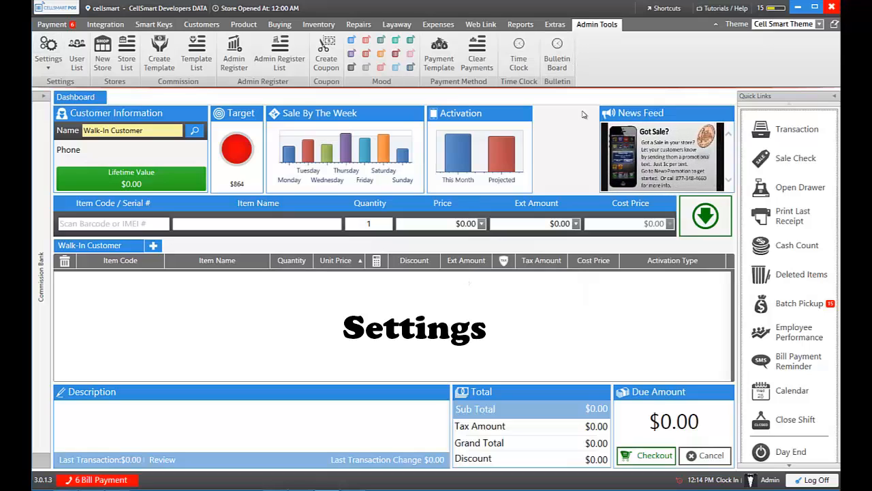
# Step: Save the closing-email recipients and the T-Mobile sales alerts at 12:00 PM and 6:00 PM
pyautogui.click(53, 51)
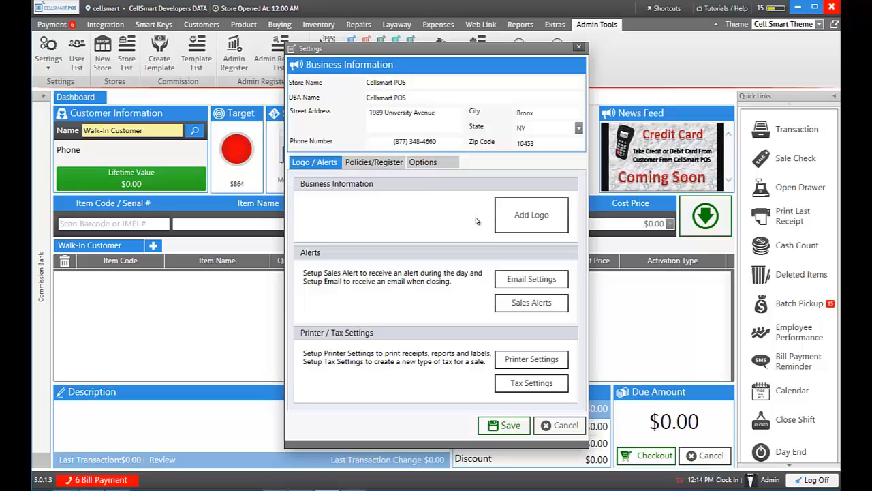
pyautogui.click(530, 279)
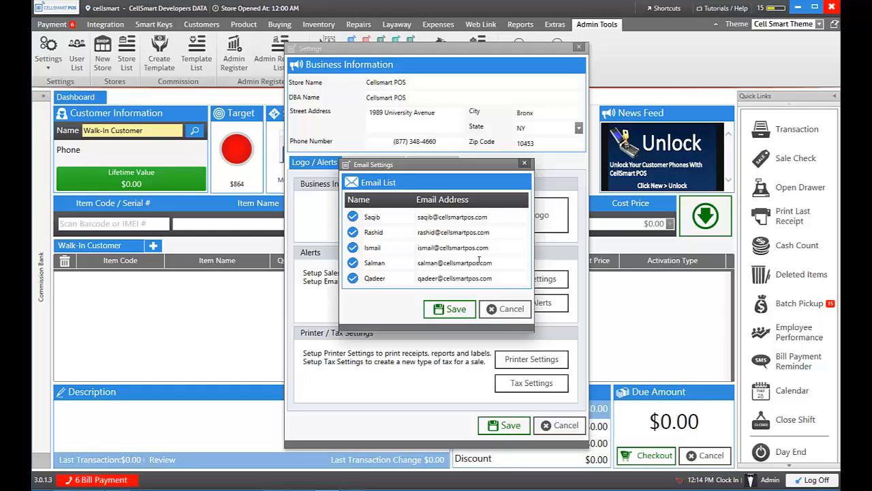
pyautogui.click(439, 309)
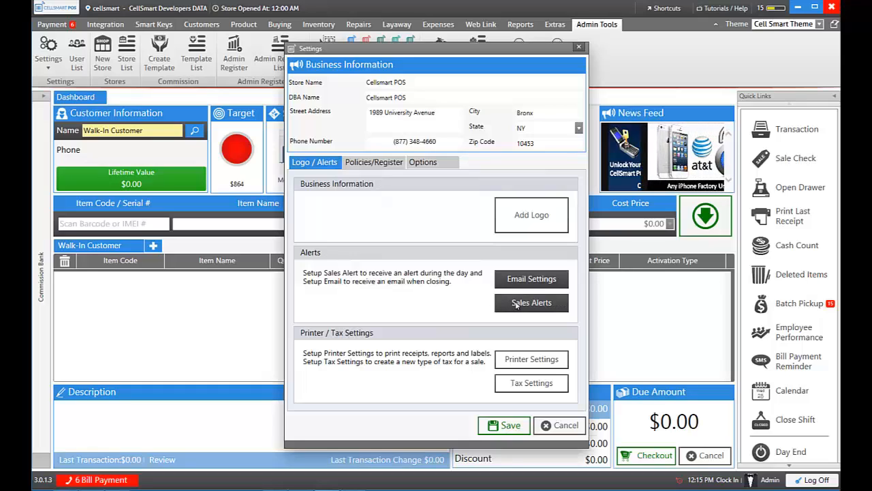
pyautogui.click(522, 304)
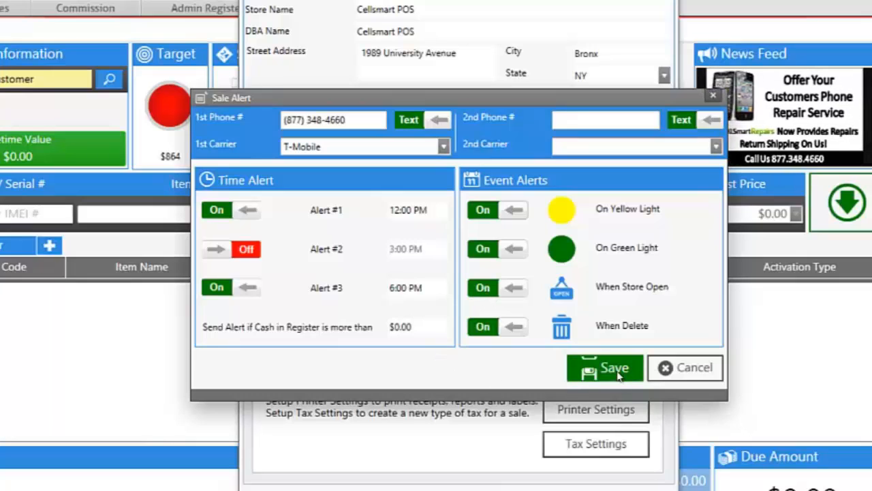
pyautogui.click(595, 369)
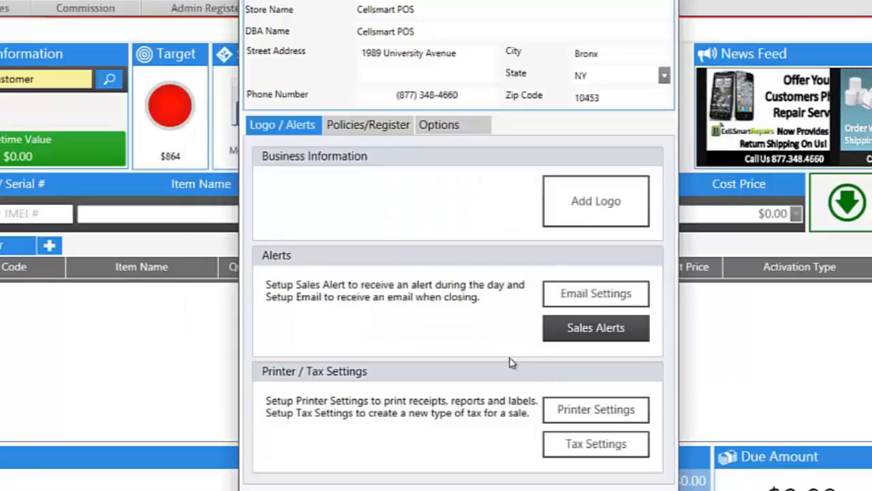
# Step: Save printer settings with Print to PDF (Mac Desktop) for receipts and Dymo labels, then view Policies/Register
pyautogui.click(597, 410)
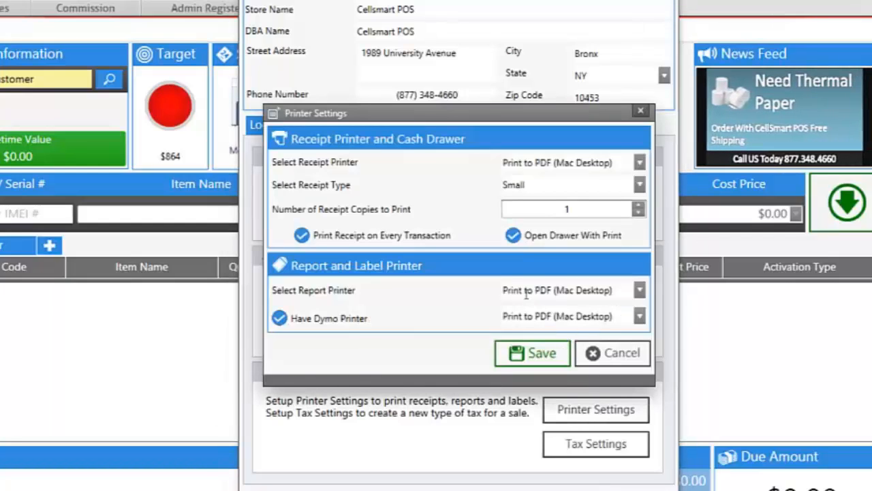
pyautogui.click(639, 164)
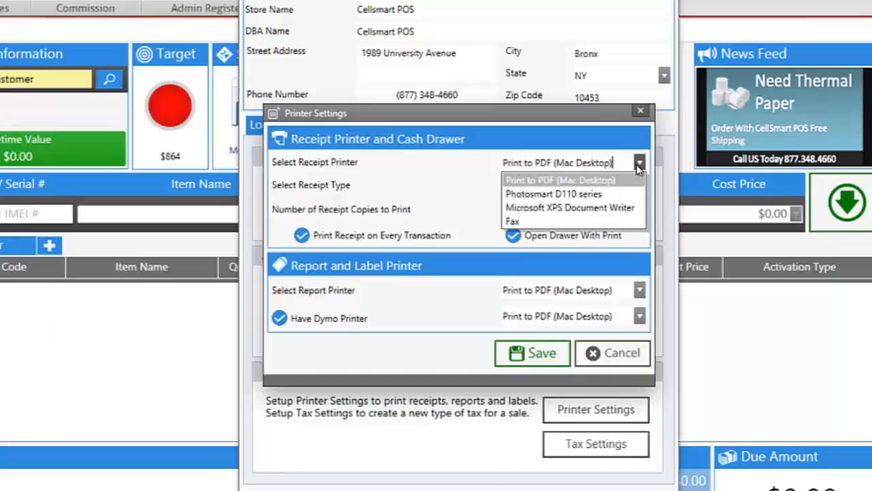
pyautogui.click(603, 181)
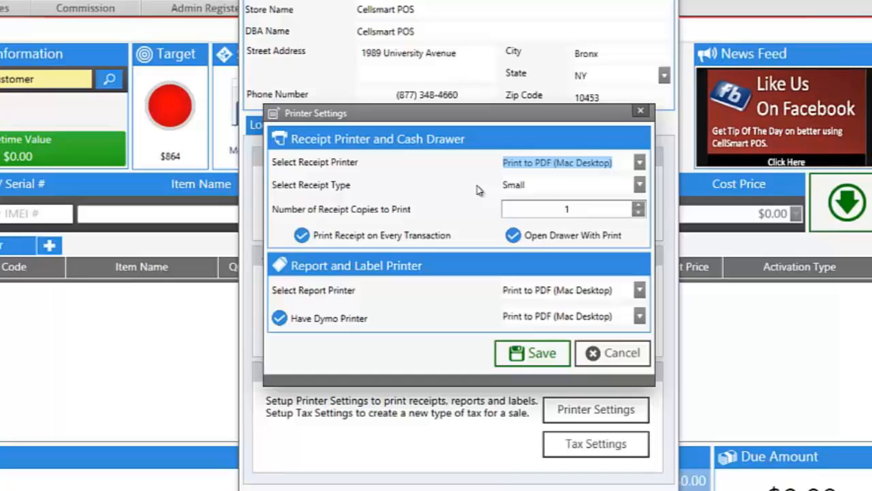
pyautogui.click(570, 208)
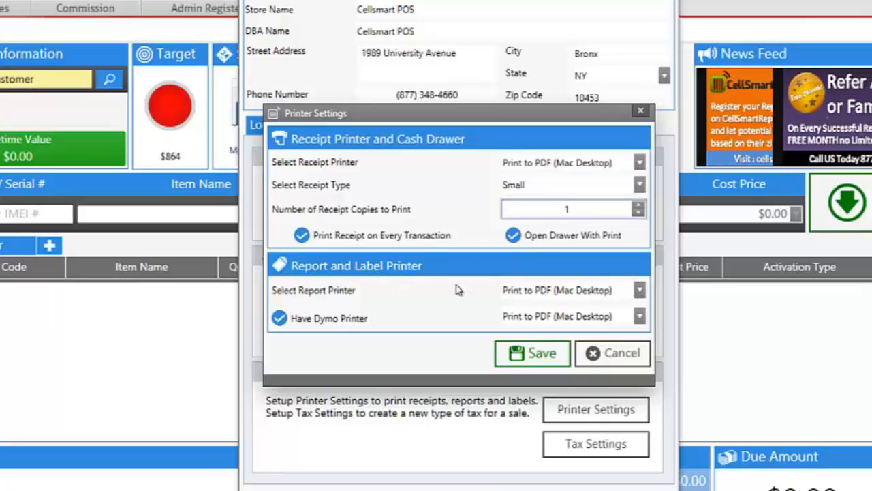
pyautogui.click(280, 320)
pyautogui.click(280, 318)
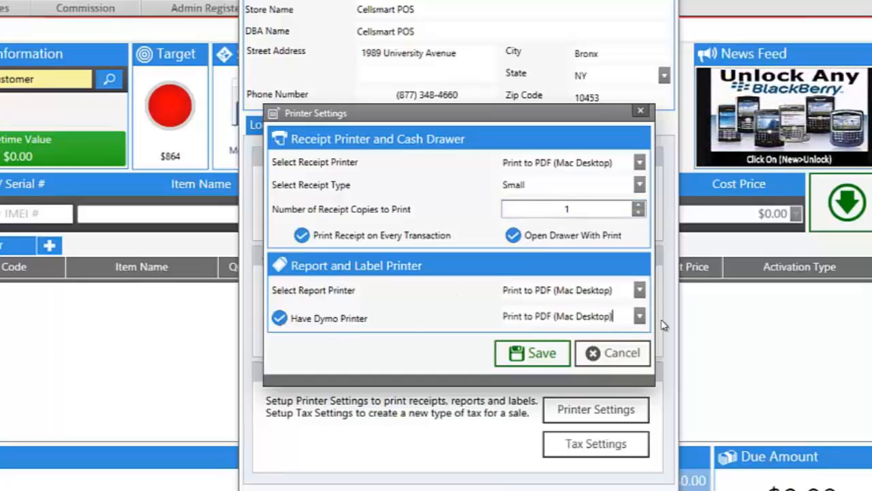
pyautogui.click(639, 316)
pyautogui.click(477, 318)
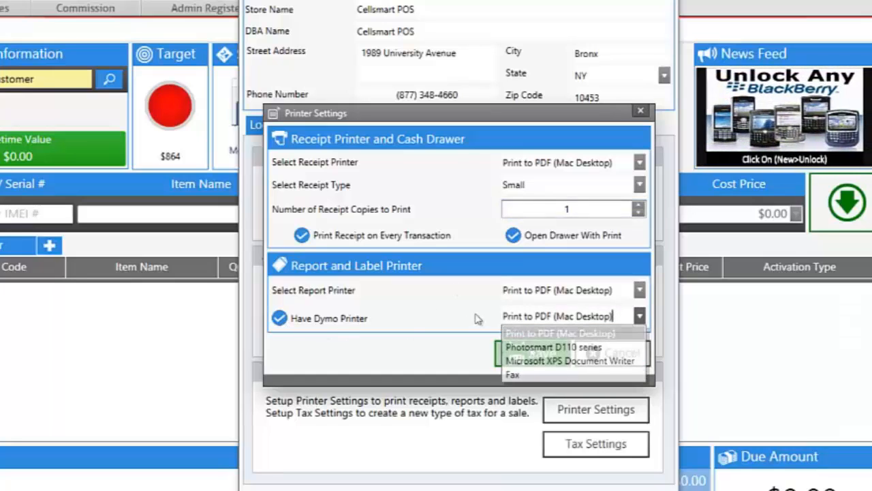
pyautogui.click(541, 355)
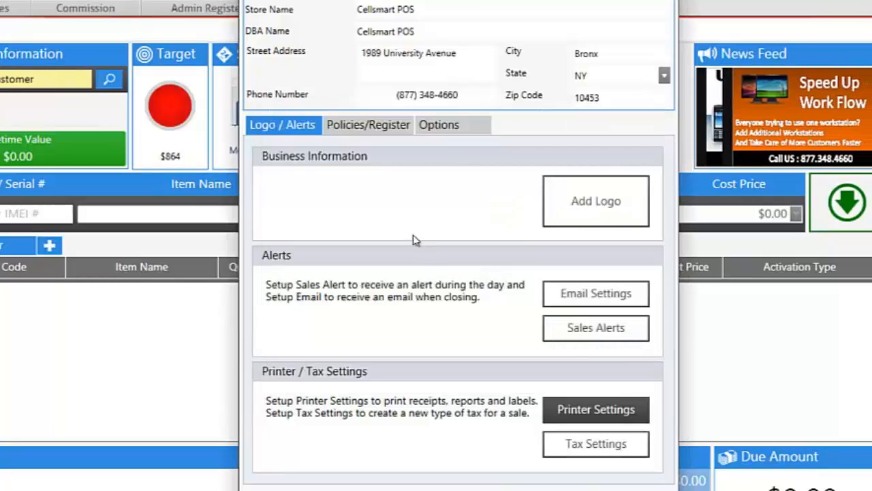
pyautogui.click(372, 131)
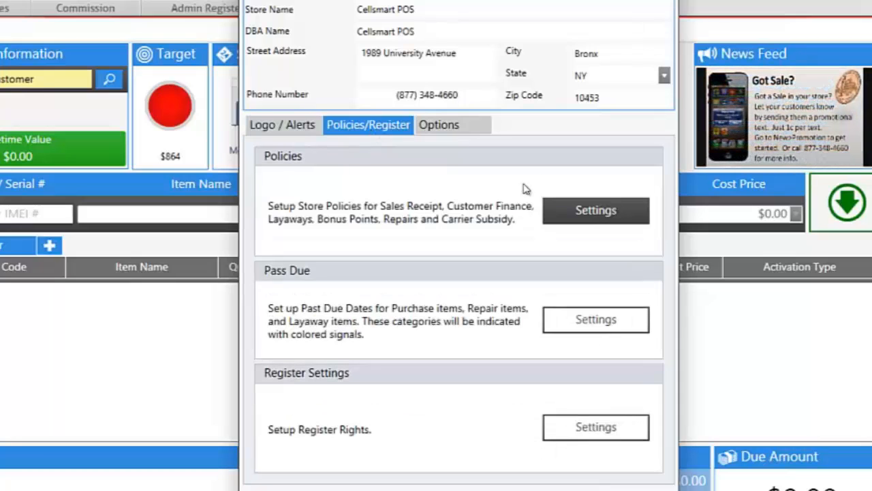
pyautogui.click(564, 216)
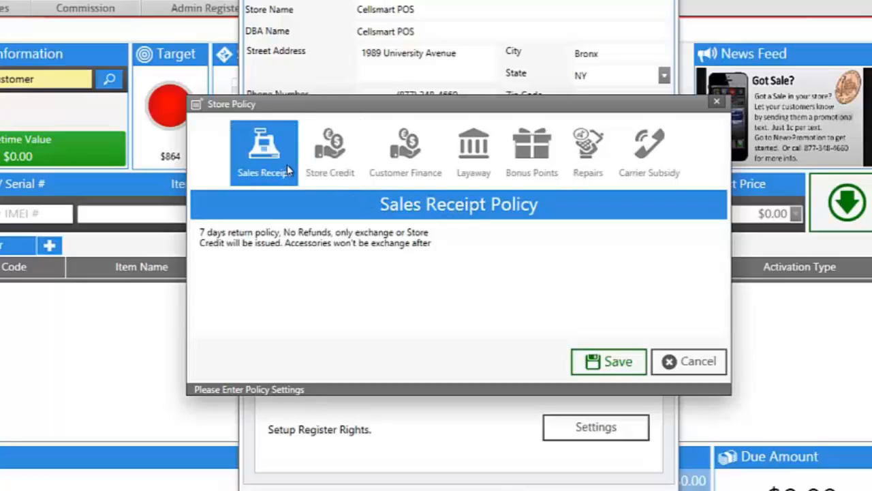
pyautogui.click(315, 153)
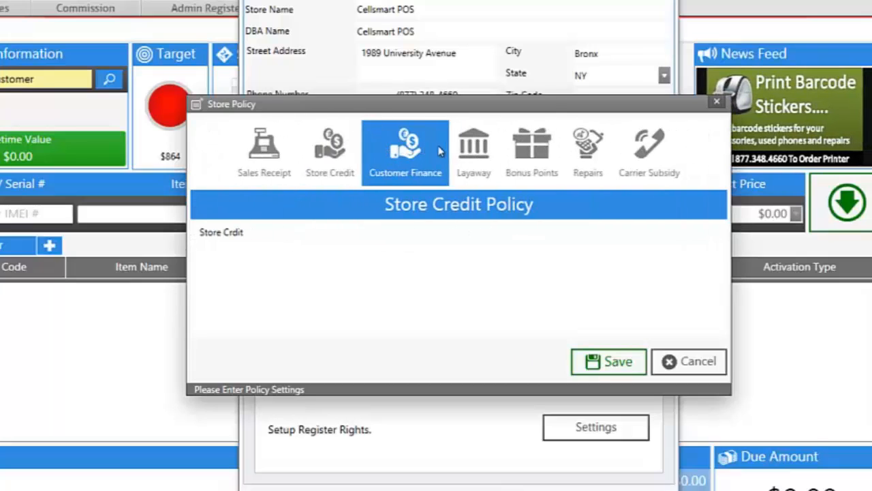
pyautogui.click(583, 167)
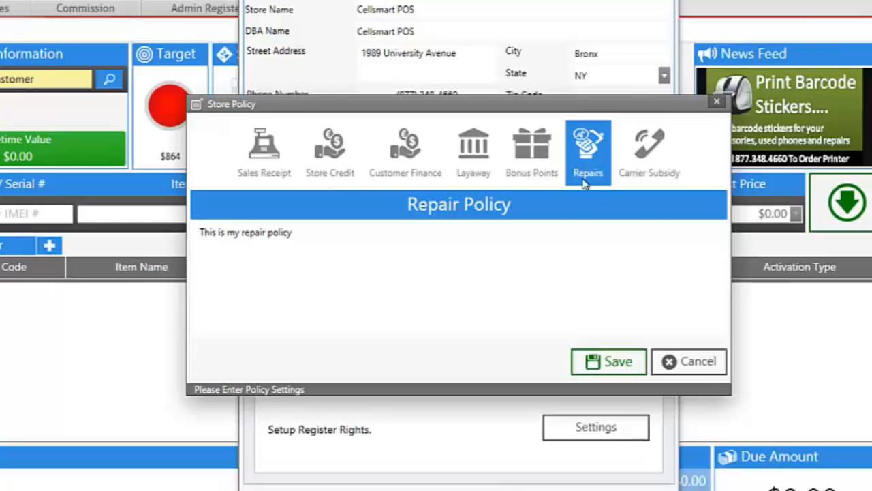
pyautogui.click(634, 362)
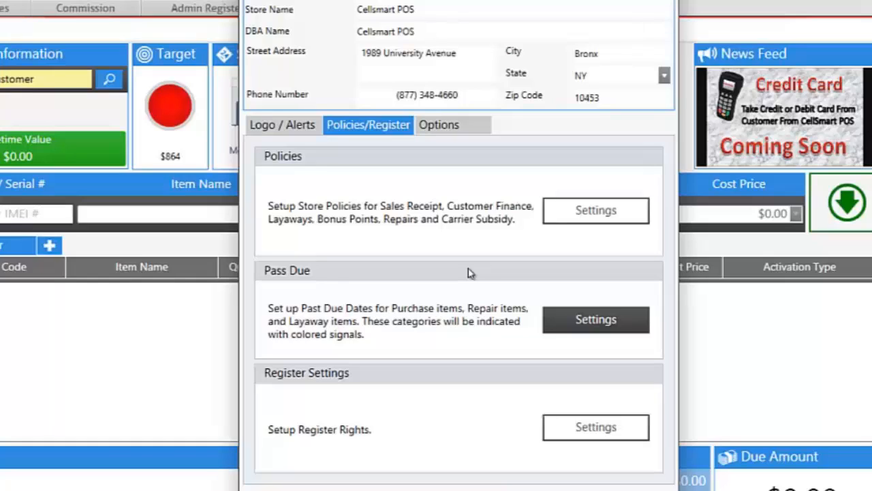
pyautogui.click(578, 320)
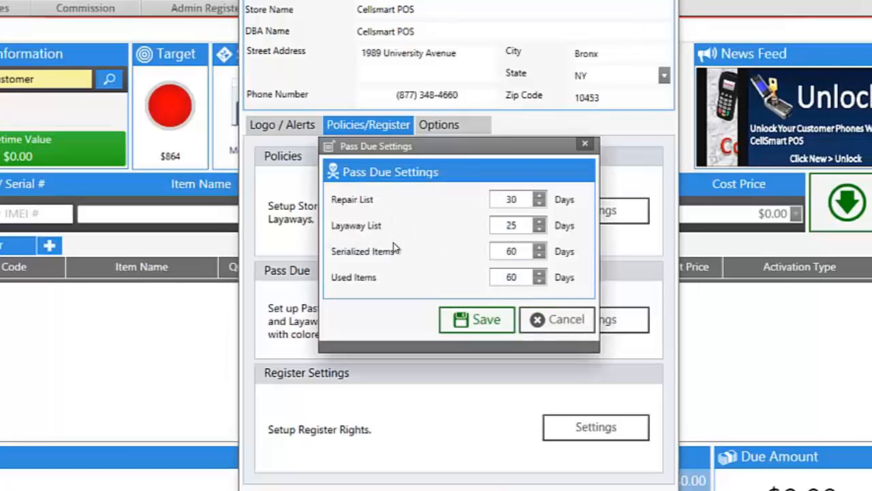
pyautogui.click(536, 319)
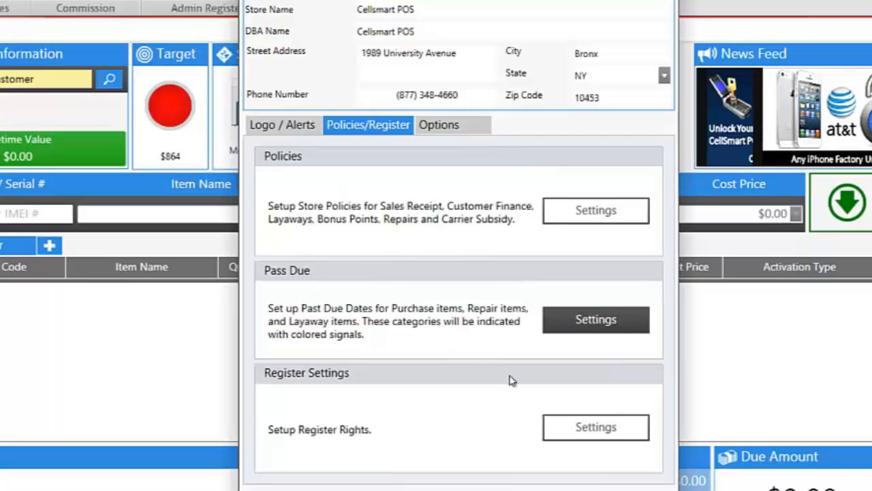
pyautogui.click(574, 427)
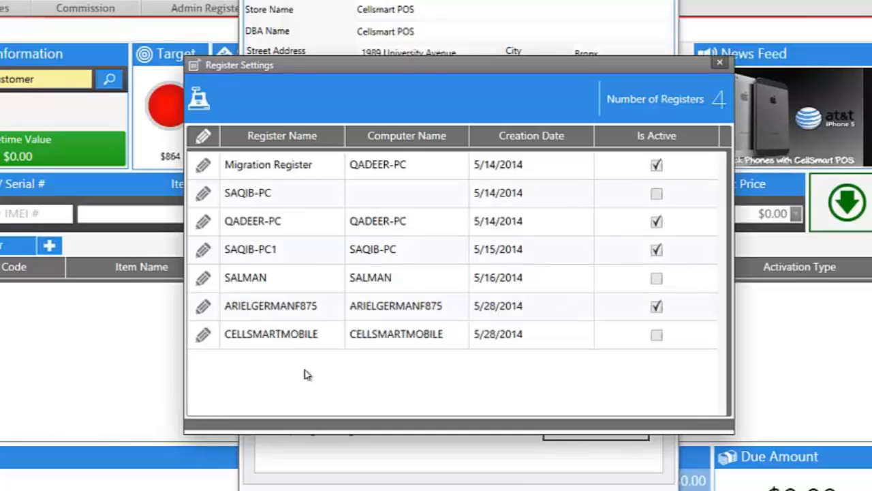
pyautogui.click(204, 310)
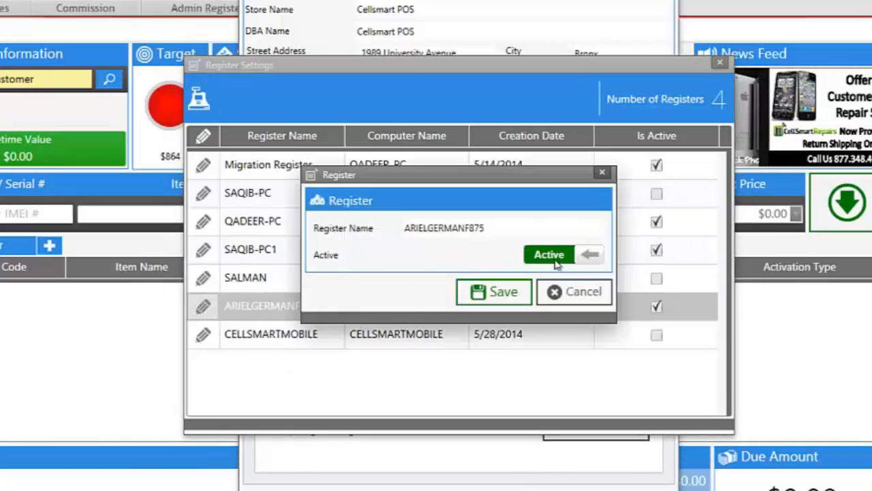
pyautogui.click(504, 292)
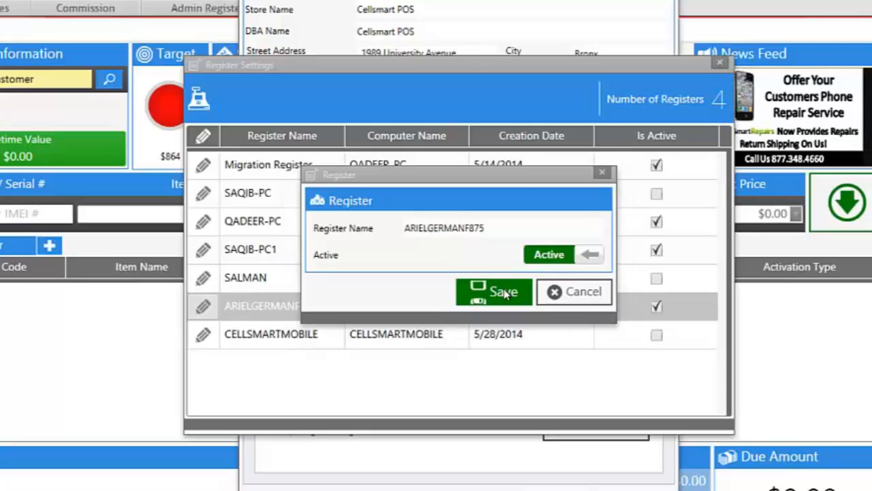
pyautogui.click(719, 64)
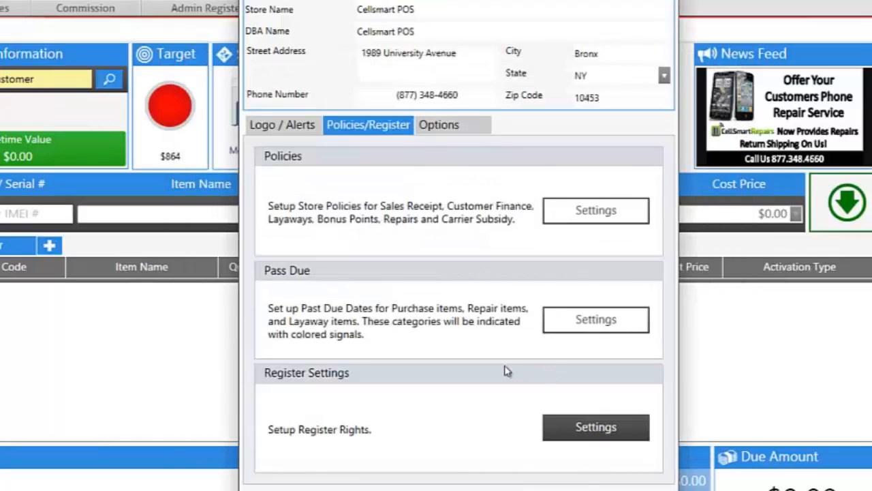
# Step: Save the store Options, leaving log-off unchanged and the 25.00% Overwrite Tax on
pyautogui.click(440, 124)
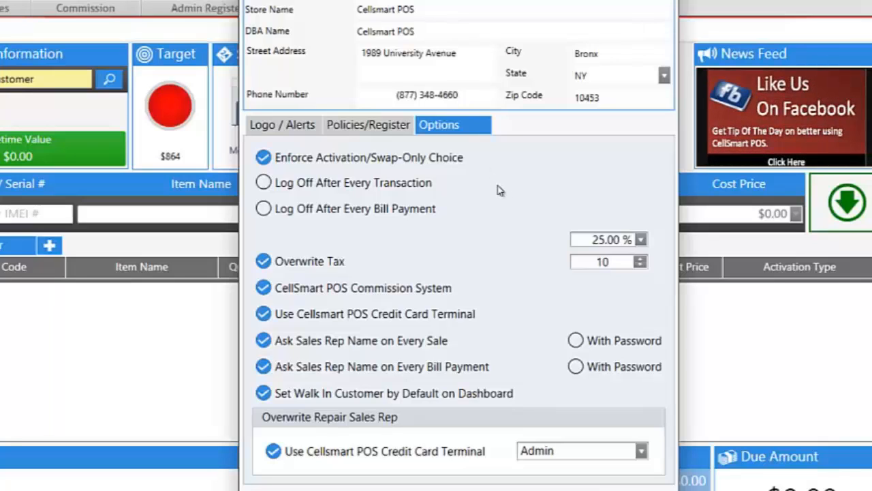
pyautogui.click(264, 184)
pyautogui.click(265, 184)
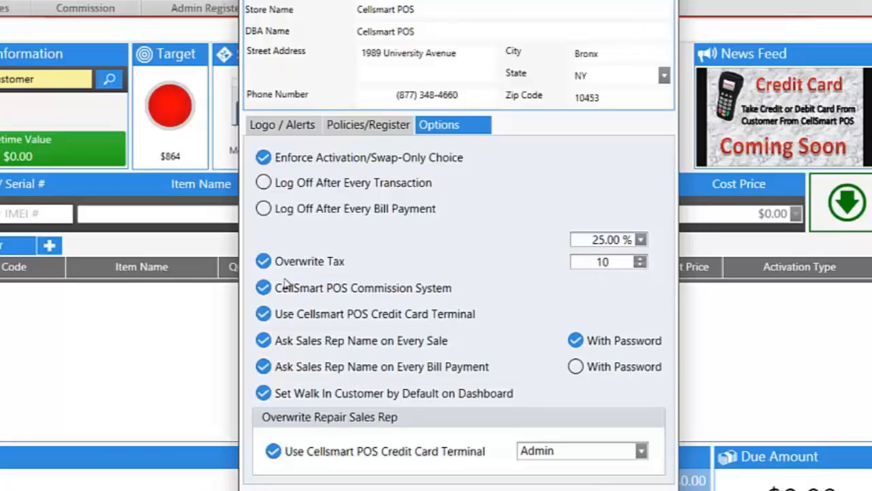
pyautogui.click(265, 264)
pyautogui.click(264, 265)
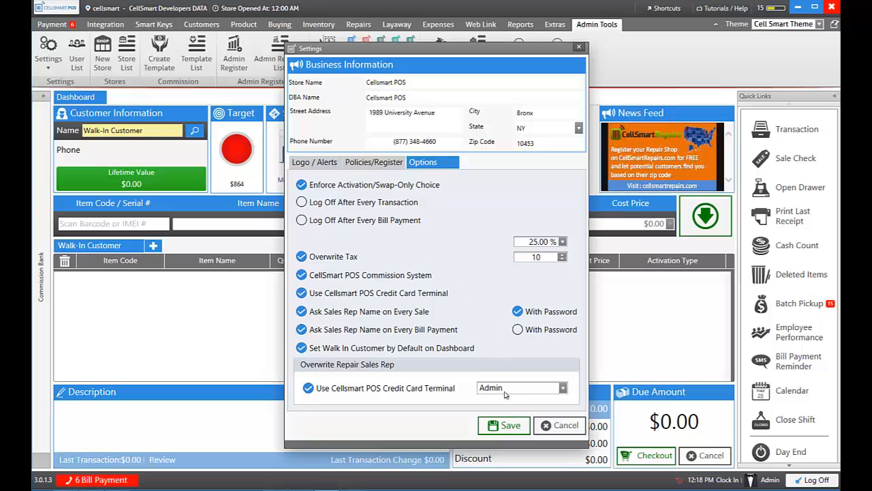
pyautogui.click(504, 423)
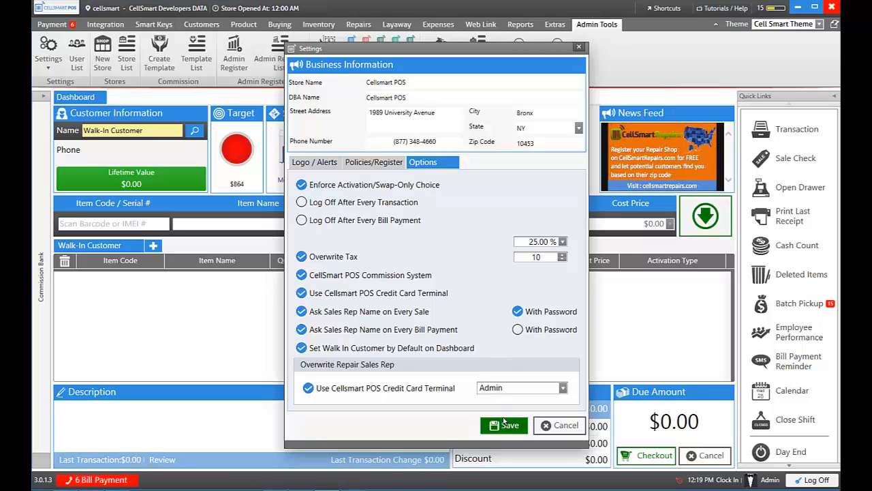
pyautogui.click(505, 424)
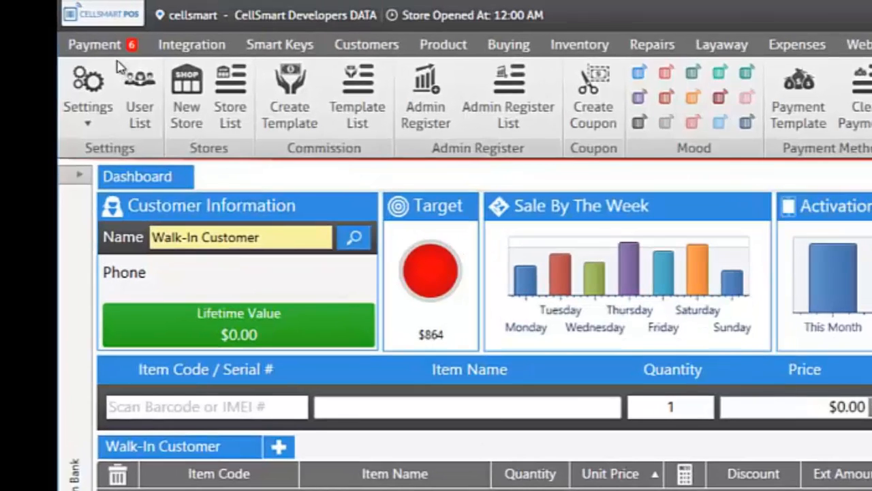
# Step: Create and save a bill payment provider named Epay with the epay icon
pyautogui.click(102, 43)
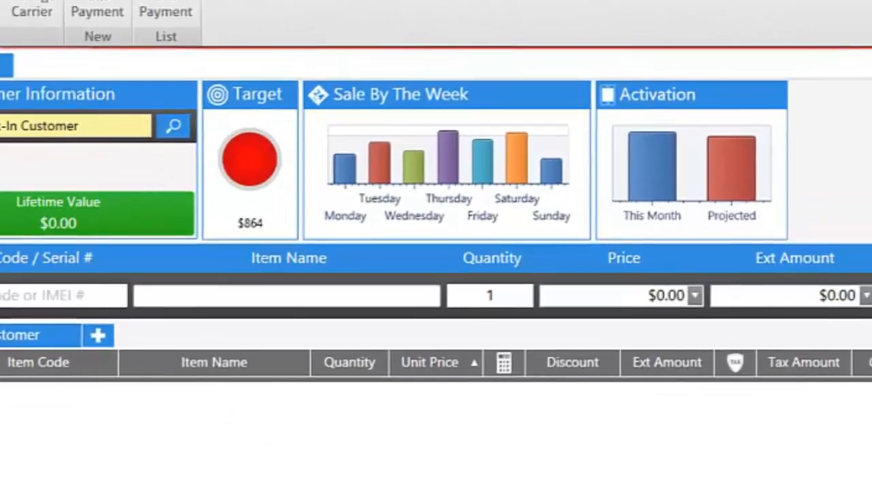
pyautogui.click(87, 102)
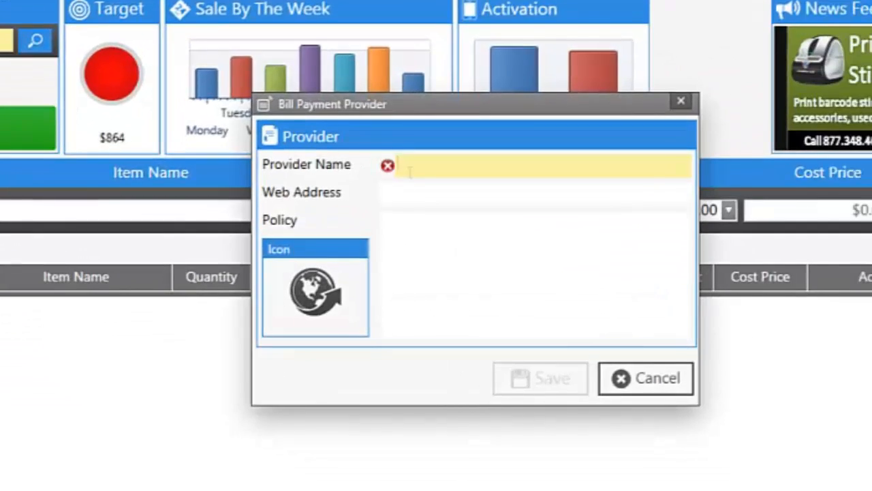
pyautogui.write('Epay')
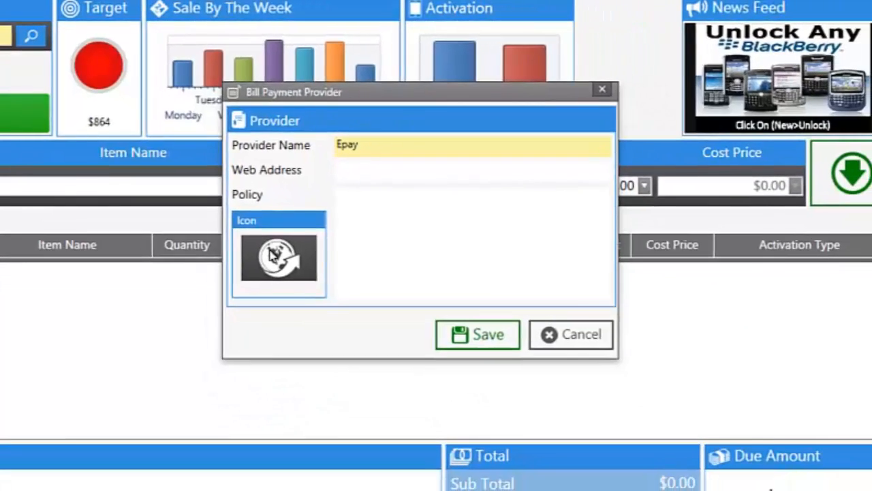
pyautogui.click(273, 254)
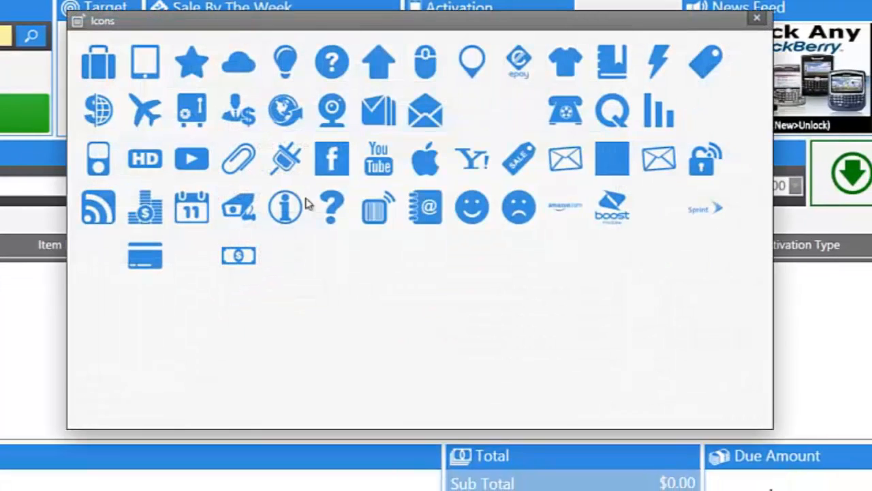
pyautogui.click(520, 68)
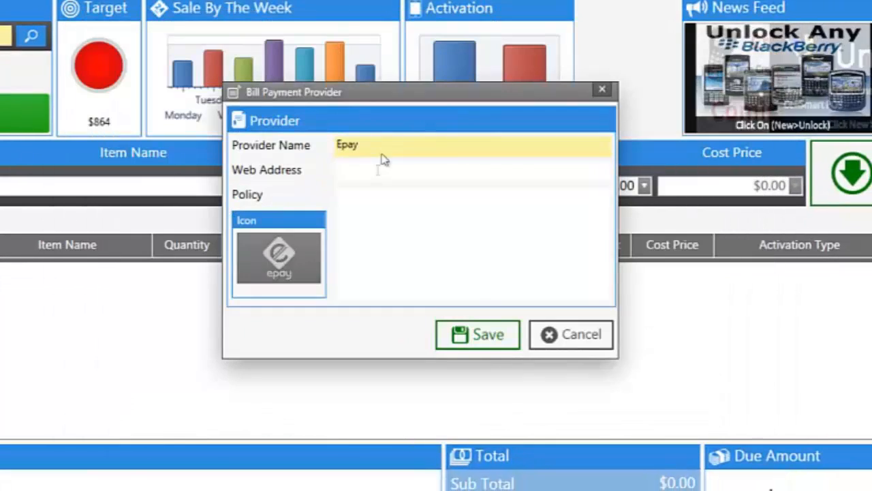
pyautogui.click(376, 170)
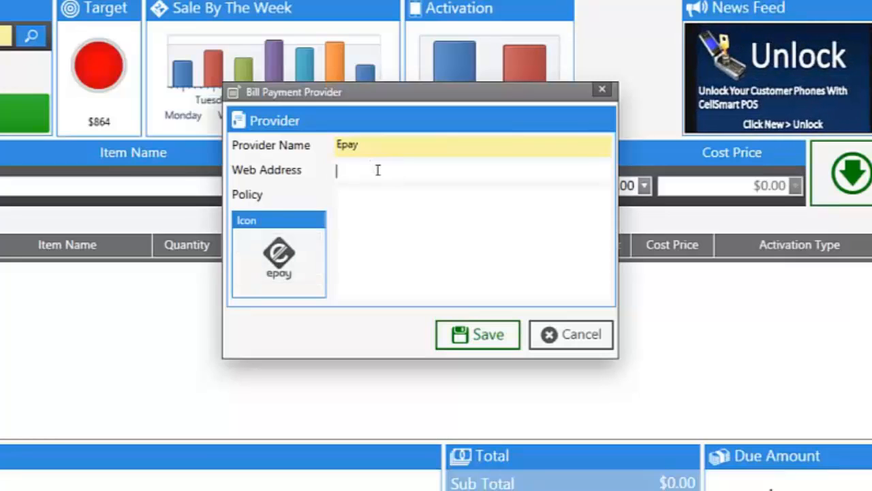
pyautogui.click(387, 229)
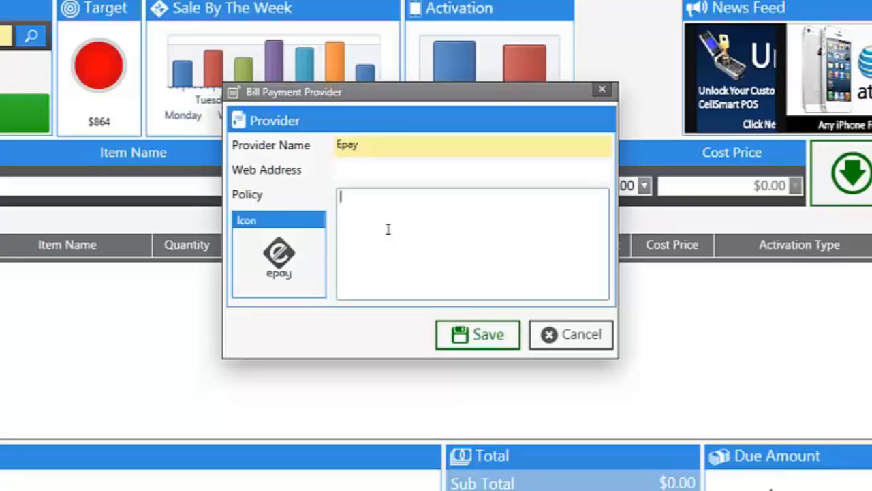
pyautogui.click(380, 146)
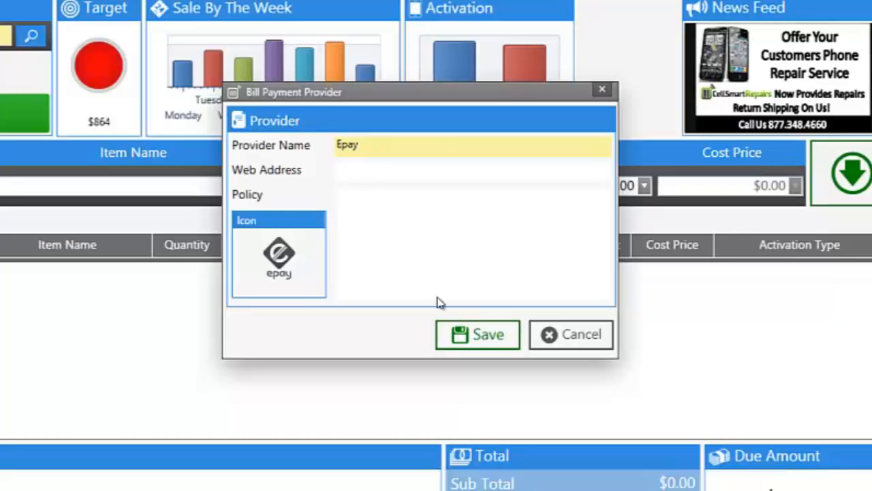
pyautogui.click(478, 334)
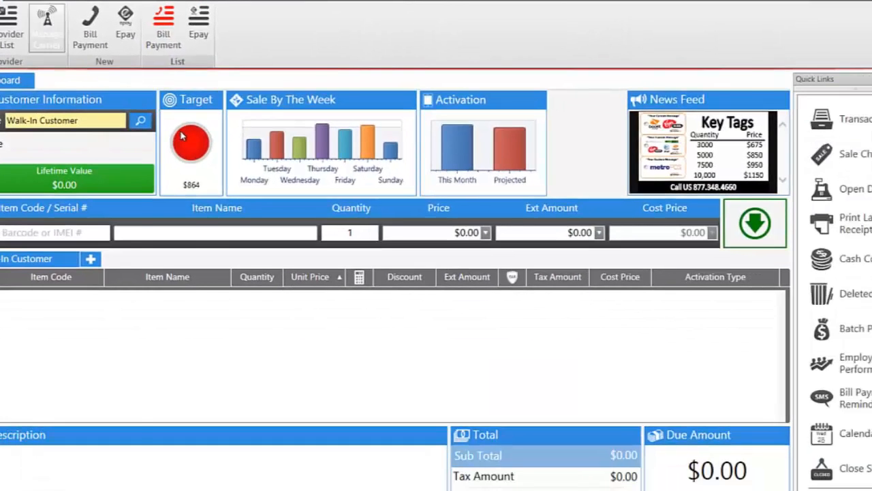
# Step: In Manage Carrier, pair provider Epay with AT&T Wireless and enter item code Att Top Up
pyautogui.click(85, 48)
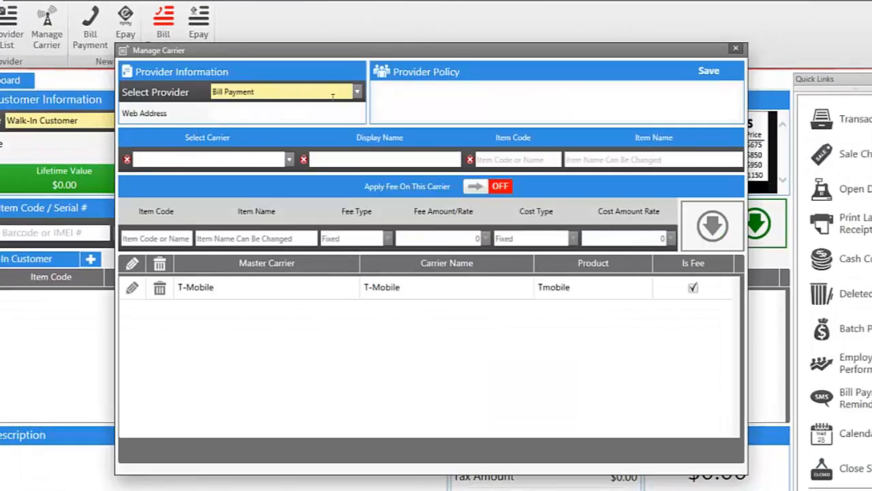
pyautogui.click(354, 94)
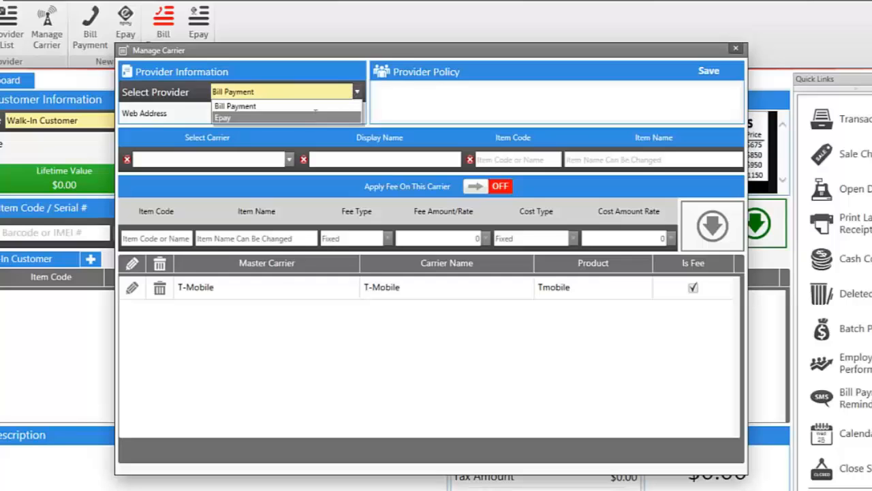
pyautogui.click(316, 117)
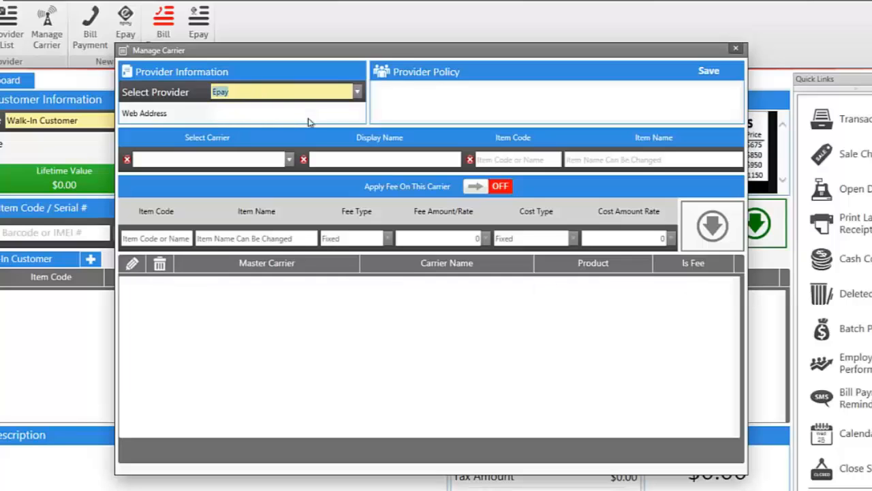
pyautogui.click(289, 160)
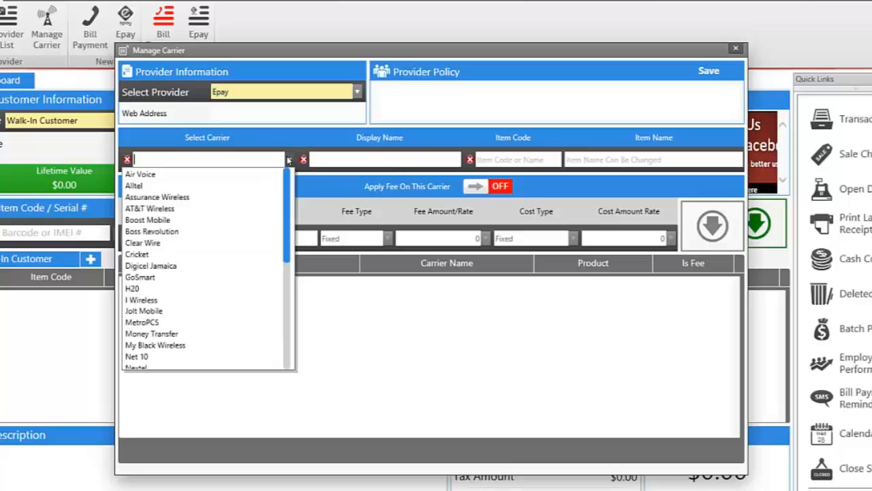
pyautogui.click(254, 209)
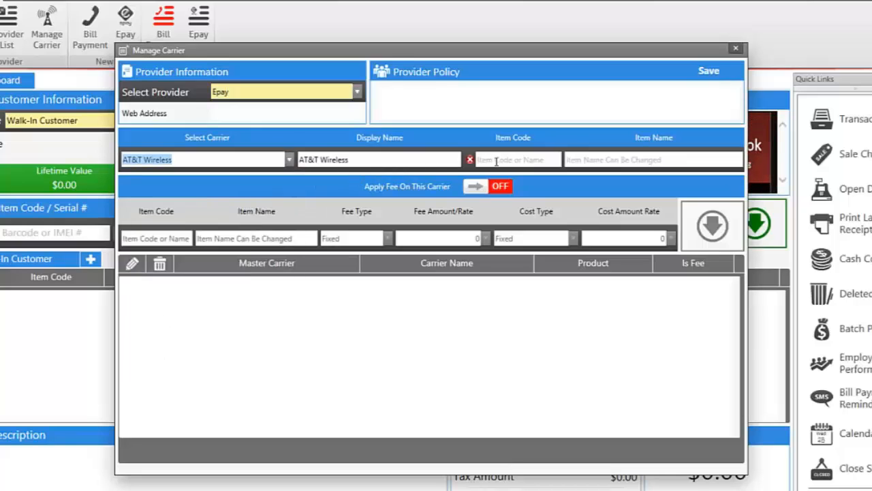
pyautogui.click(496, 161)
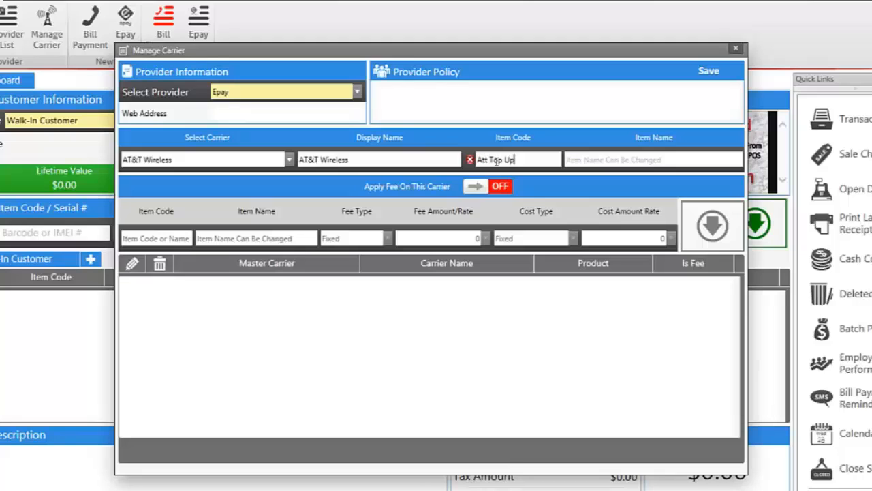
pyautogui.press('Return')
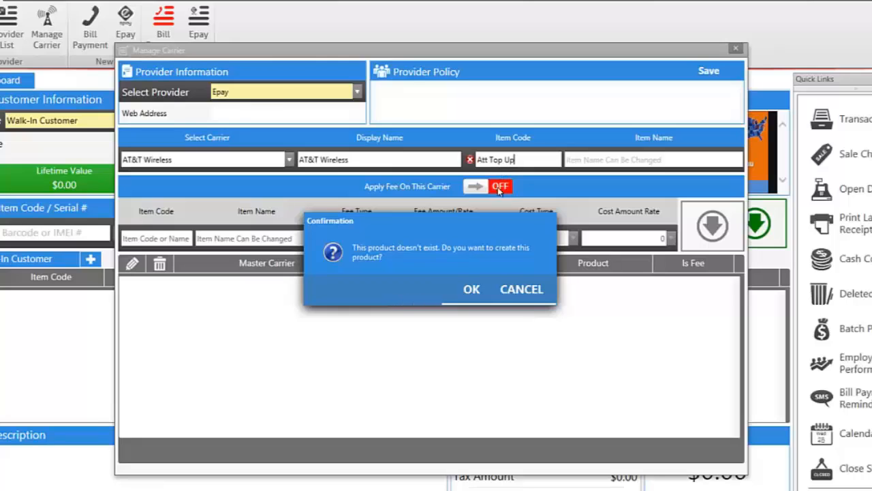
# Step: Create the Att Top Up product in the Payment category with Apply Tax off
pyautogui.click(477, 291)
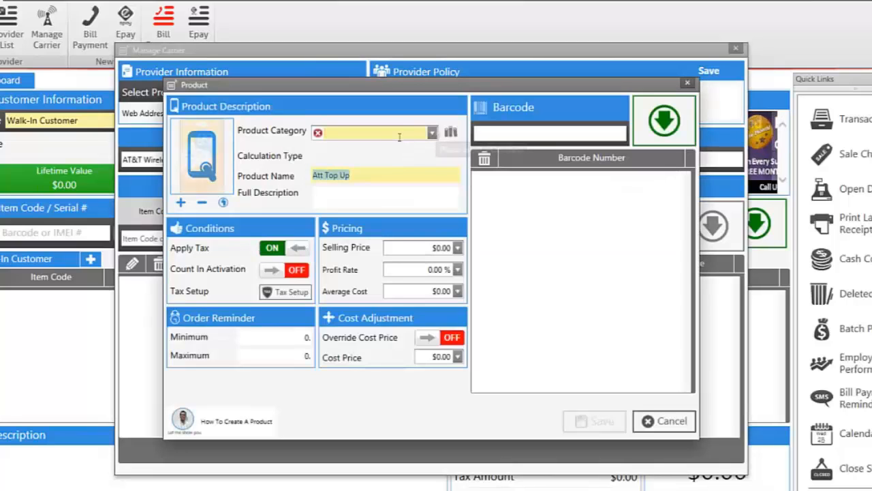
pyautogui.click(400, 135)
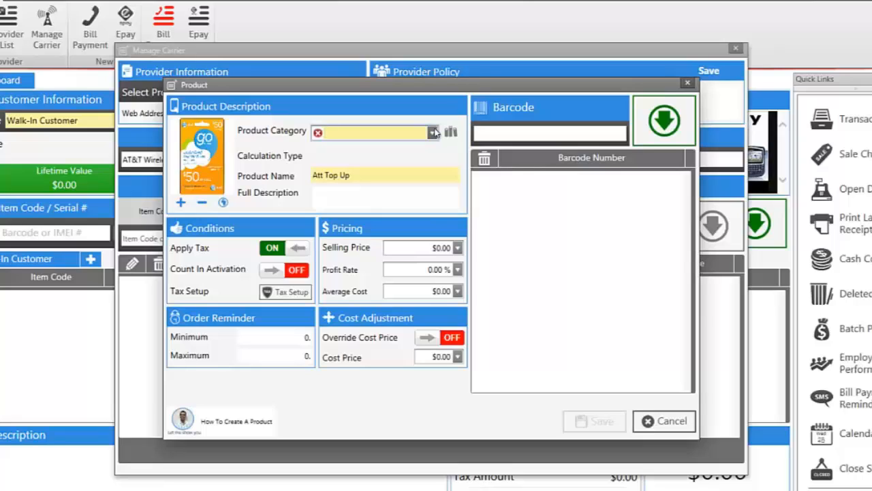
pyautogui.click(432, 134)
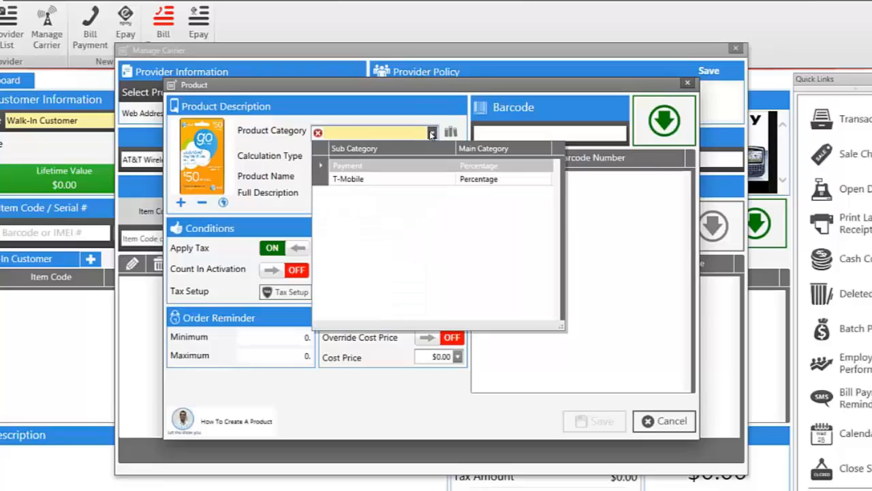
pyautogui.click(424, 166)
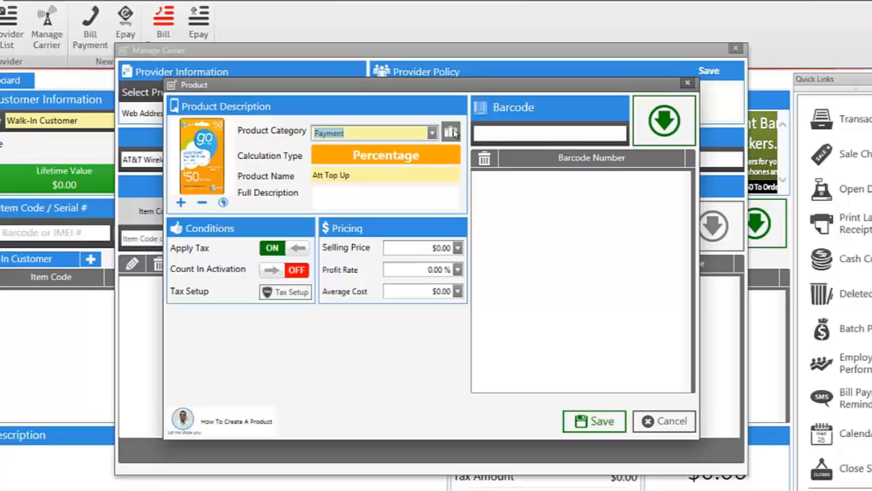
pyautogui.click(424, 174)
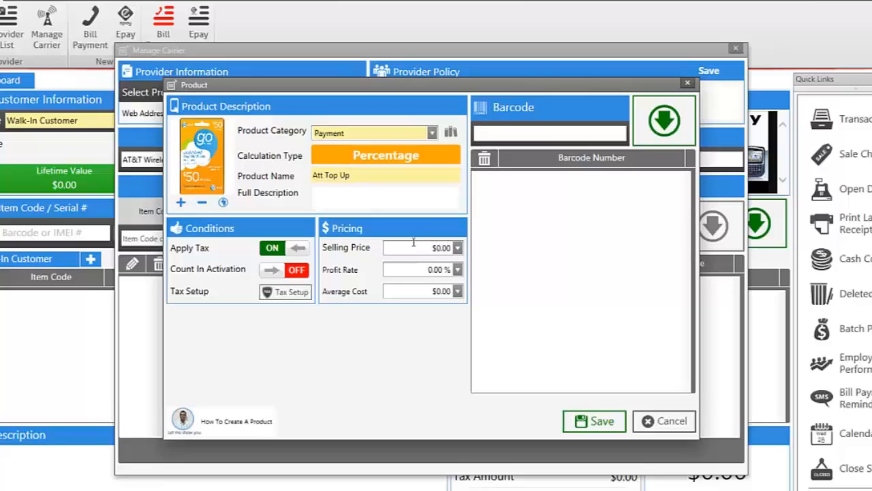
pyautogui.click(300, 254)
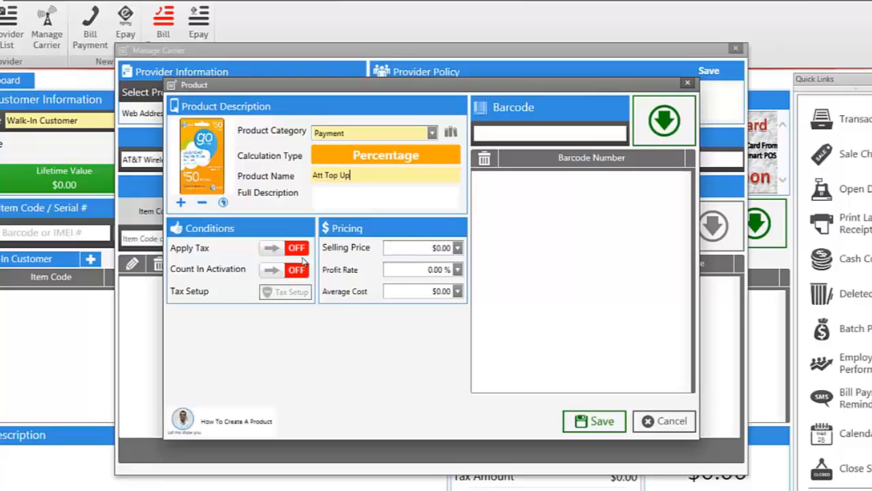
pyautogui.click(591, 419)
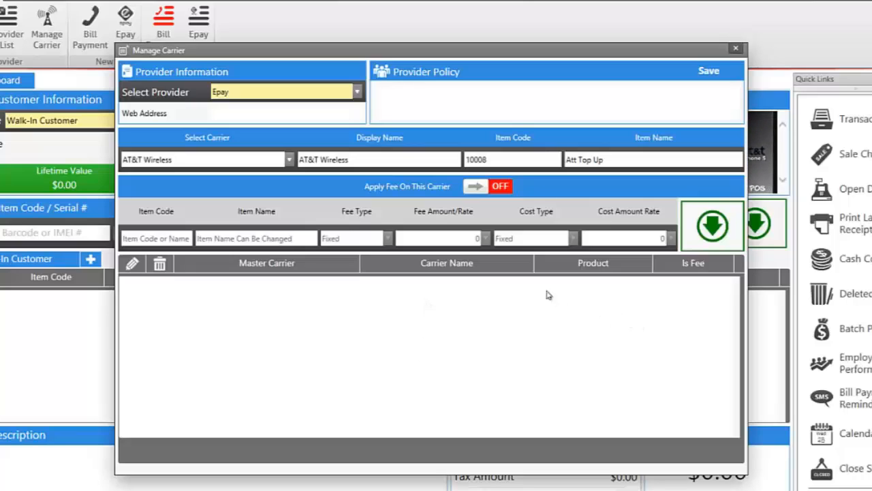
# Step: Turn the AT&T Wireless fee on with Fixed type, then off again so no fee applies
pyautogui.click(477, 187)
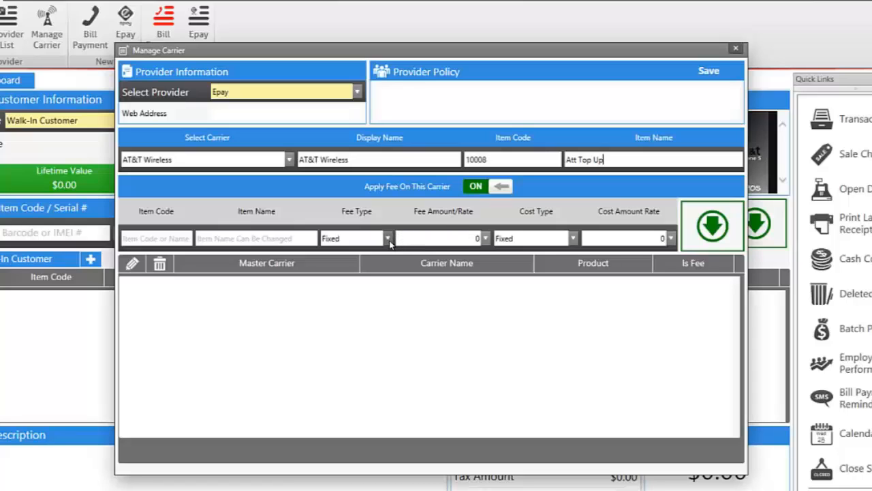
pyautogui.click(387, 238)
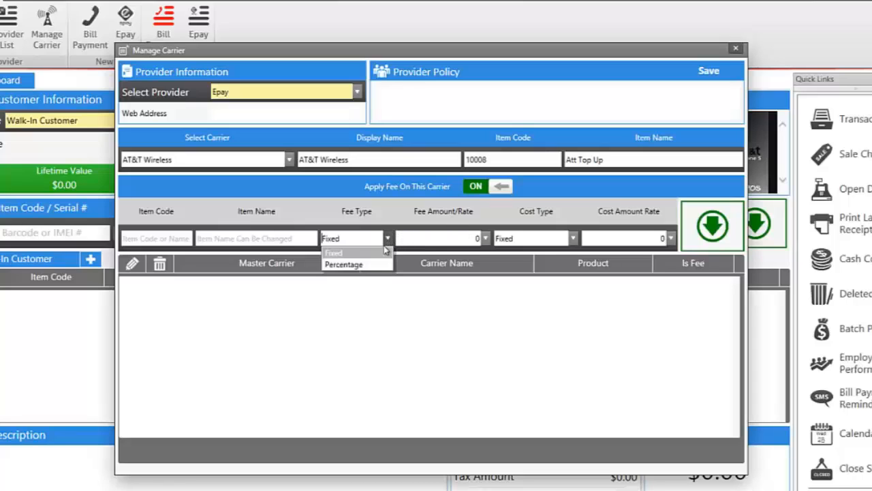
pyautogui.click(422, 292)
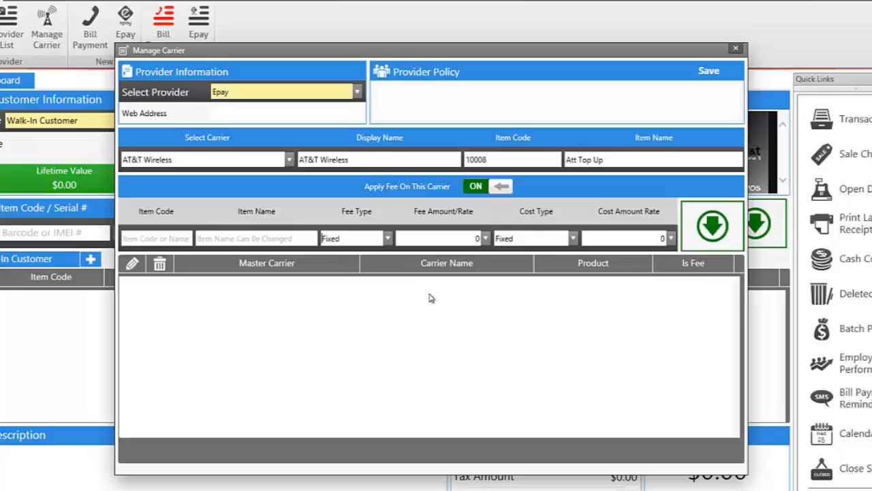
pyautogui.click(501, 186)
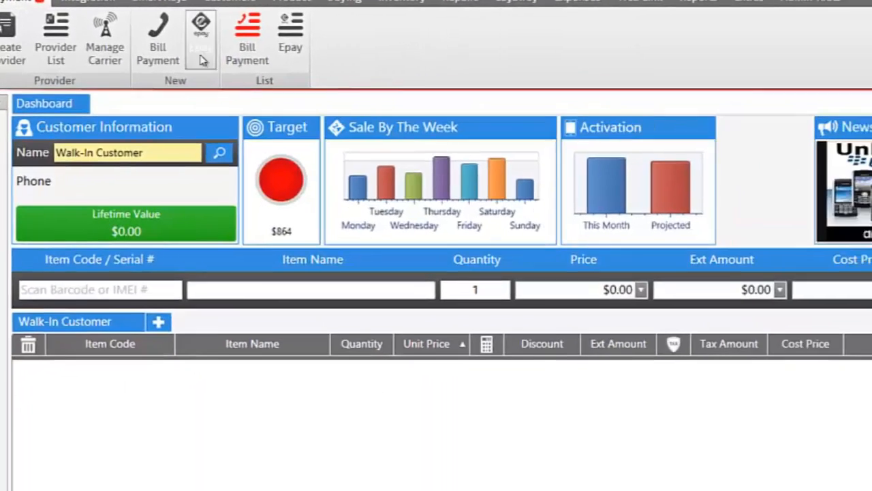
# Step: Create an Epay payment for the customer's phone number on AT&T Wireless with a $50.00 bill
pyautogui.click(327, 120)
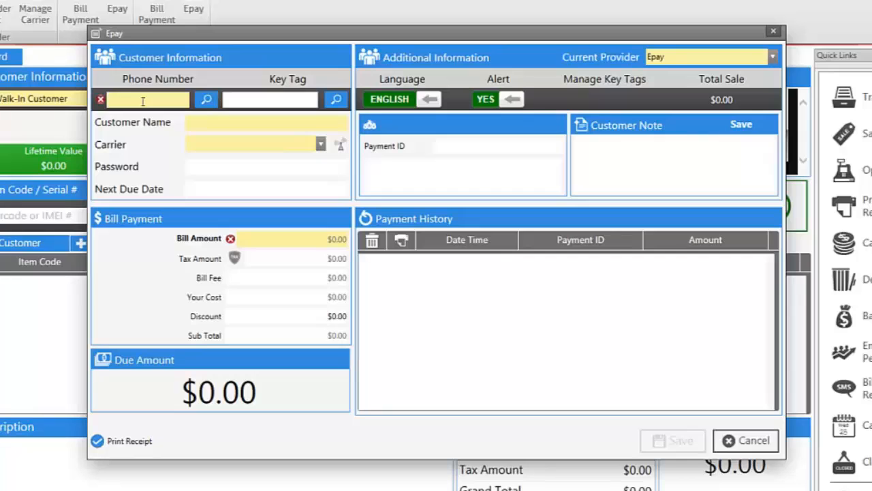
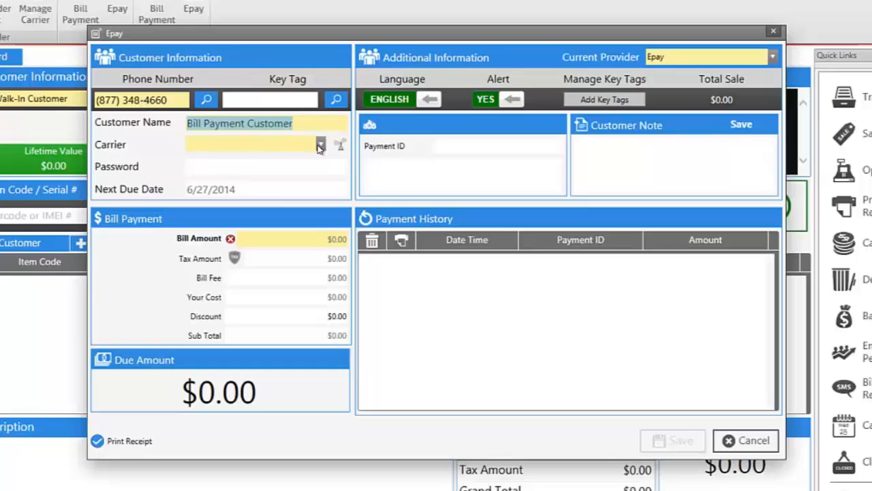
pyautogui.click(319, 144)
pyautogui.click(307, 162)
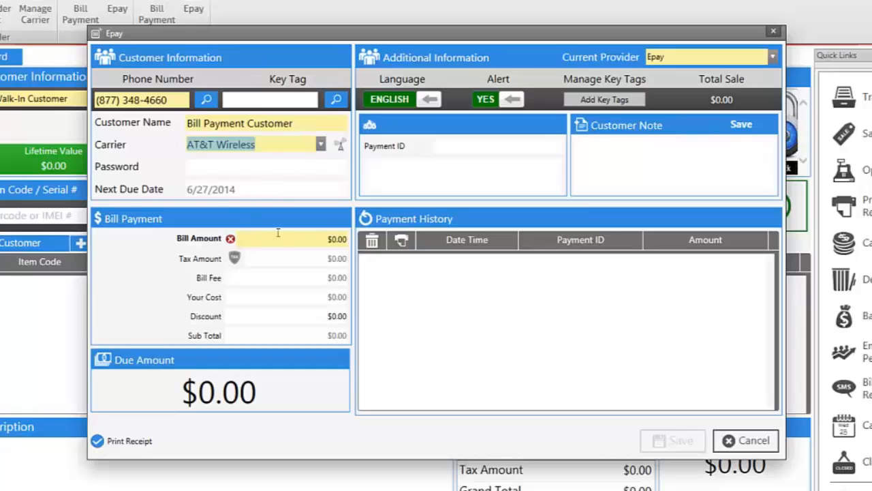
pyautogui.click(330, 238)
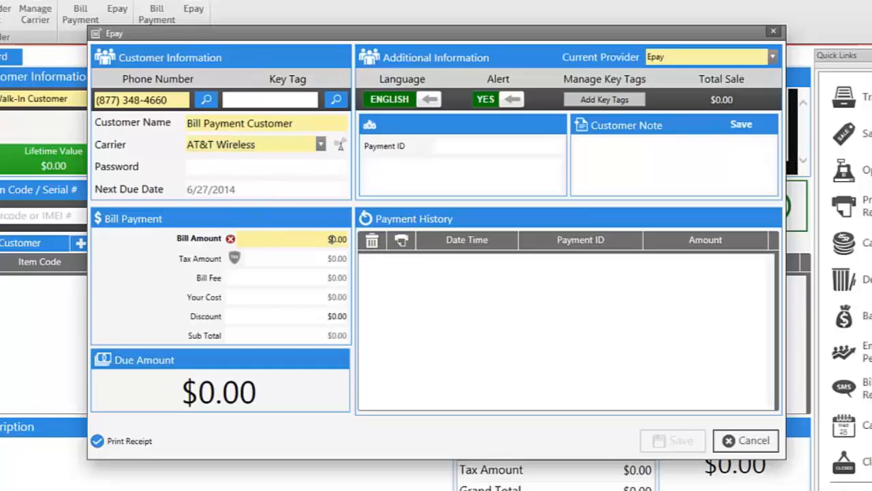
pyautogui.write('50')
pyautogui.press('BackSpace')
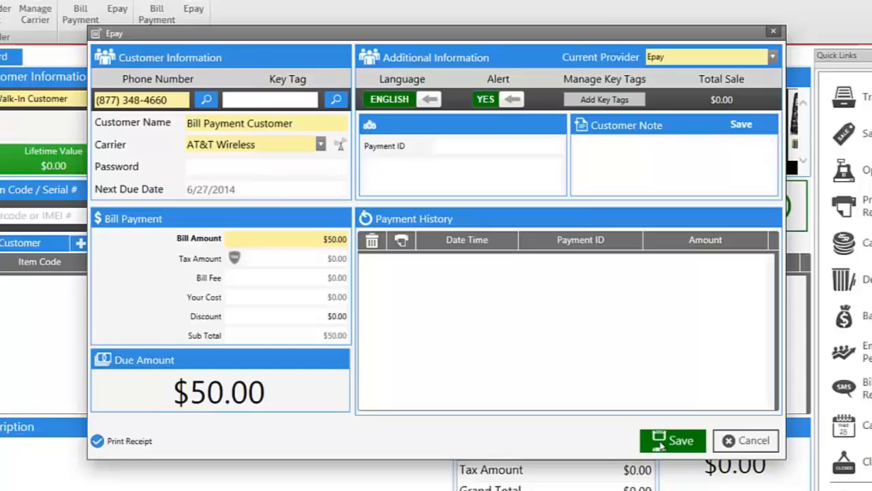
# Step: Save the $50.00 Epay payment and assign it to the third employee
pyautogui.click(659, 441)
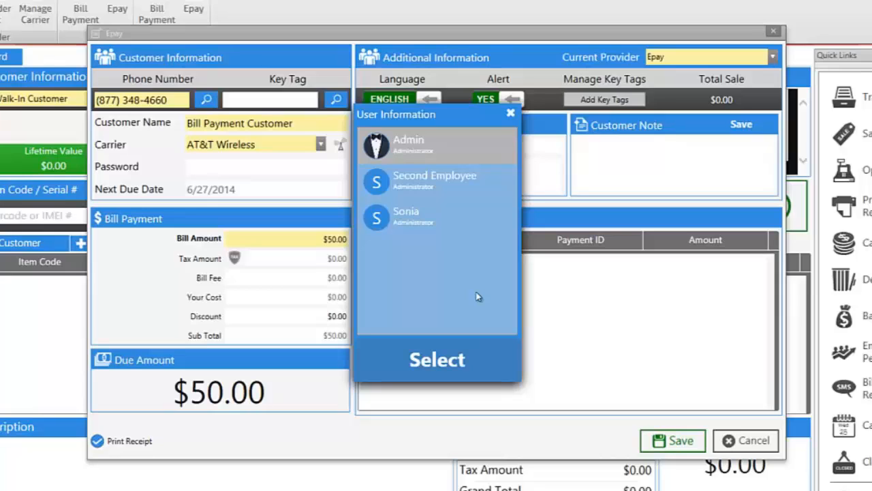
pyautogui.click(404, 216)
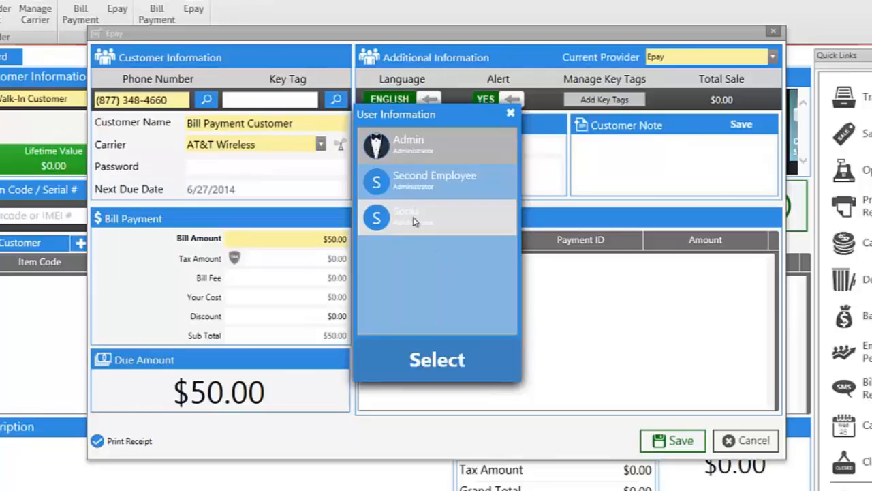
pyautogui.click(456, 361)
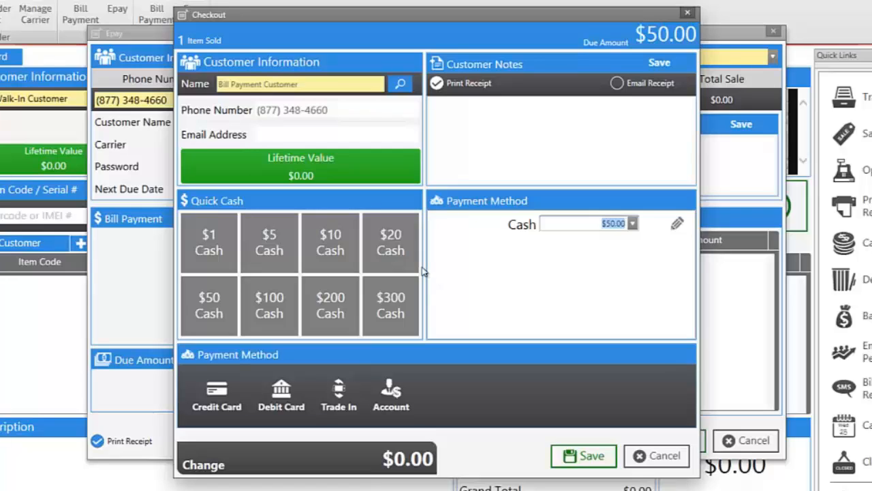
# Step: Tender $100 cash for the $50.00 bill and finish the checkout
pyautogui.click(269, 310)
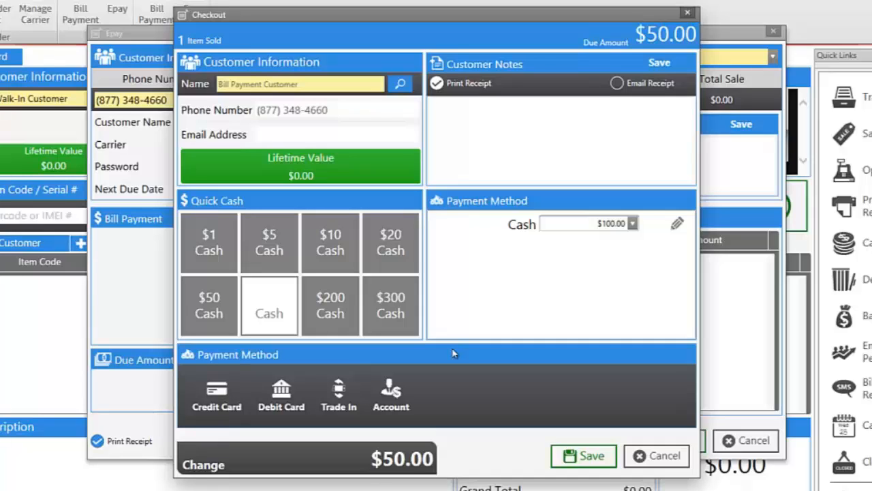
pyautogui.click(567, 455)
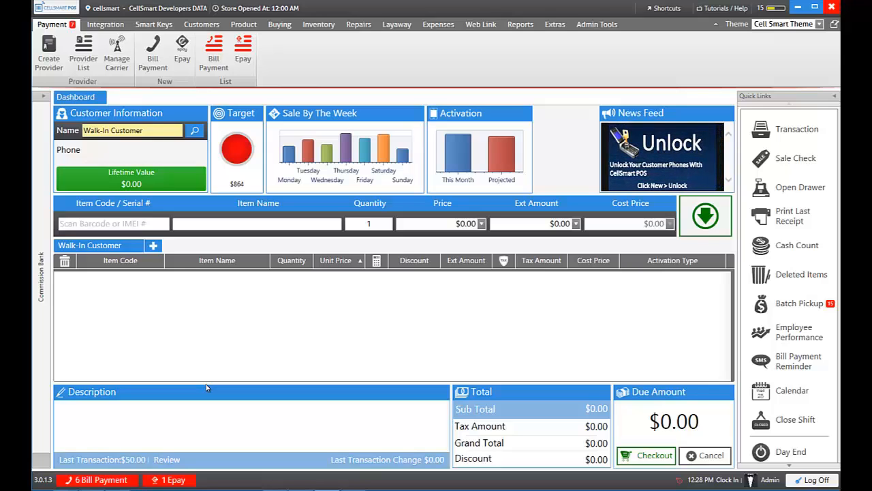
# Step: Enter and save the Payment ID on the pending $50.00 AT&T Wireless Epay payment
pyautogui.click(171, 480)
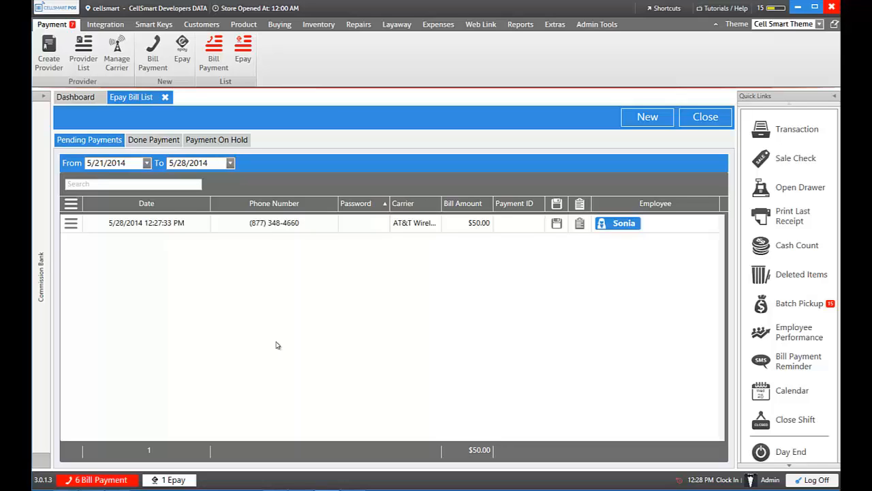
pyautogui.click(520, 223)
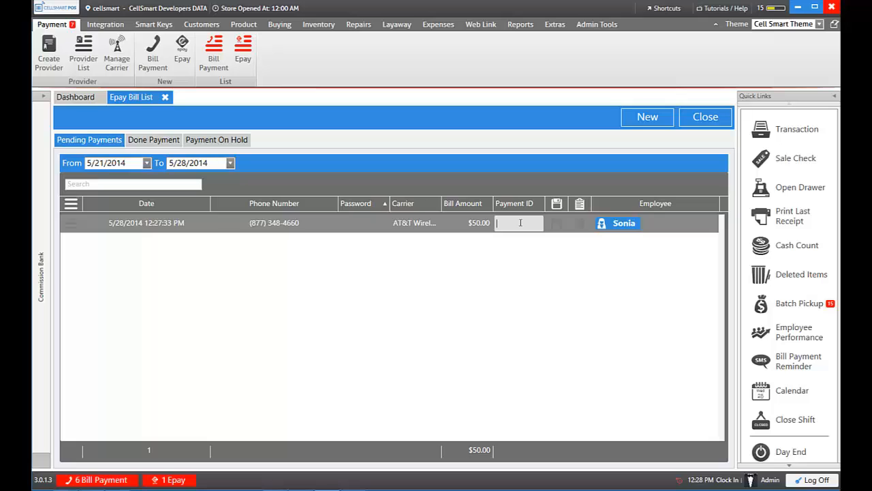
pyautogui.click(556, 224)
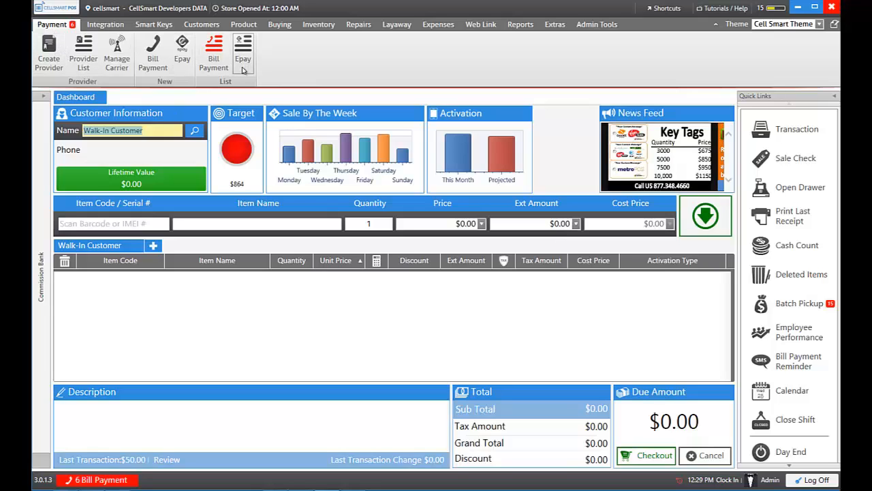
pyautogui.click(242, 61)
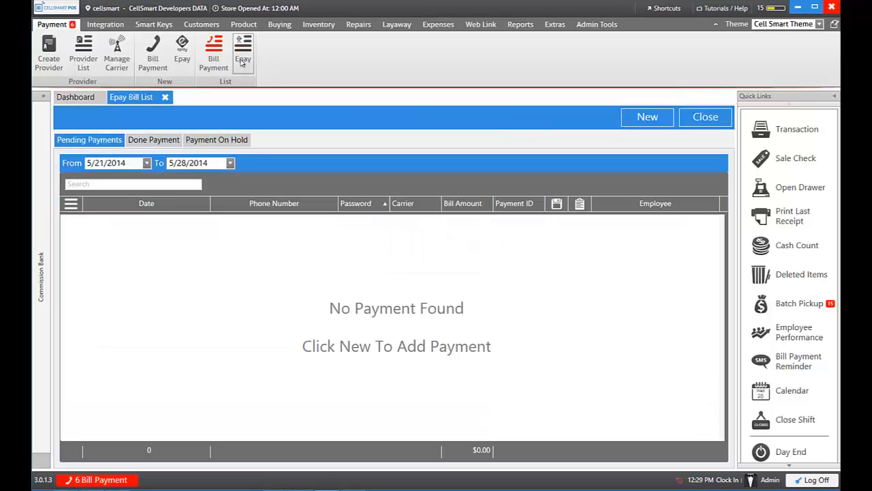
pyautogui.click(151, 142)
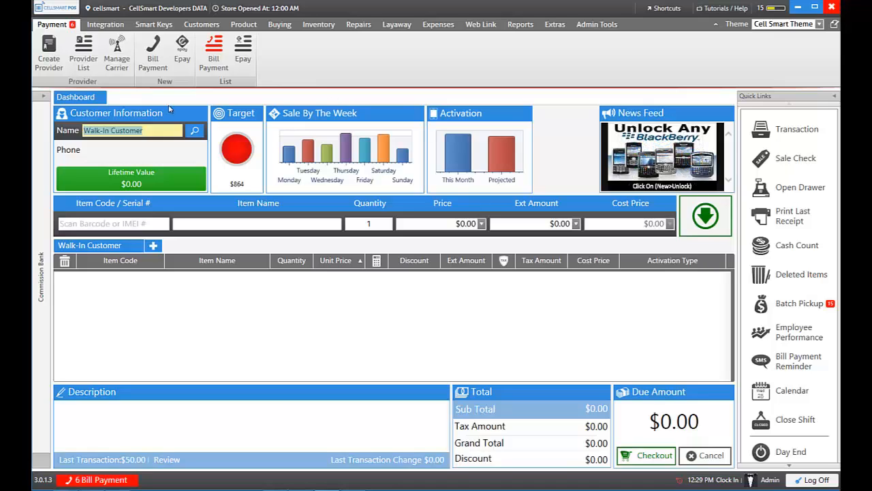
pyautogui.click(184, 55)
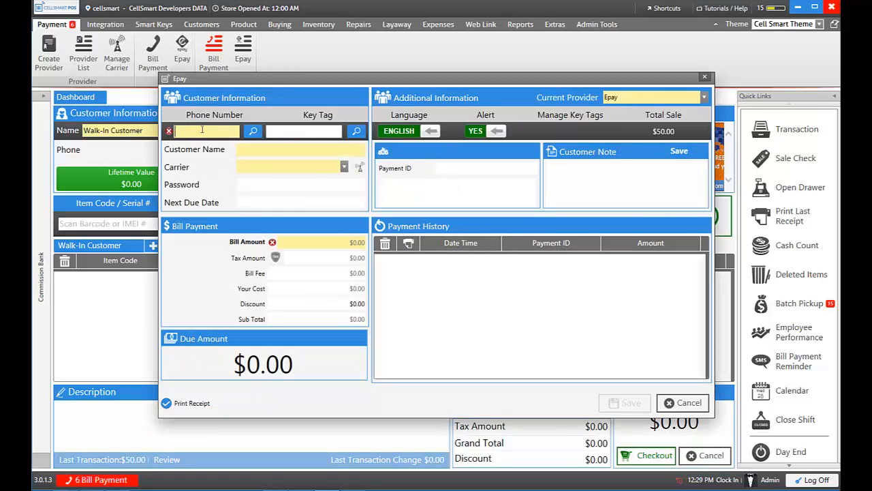
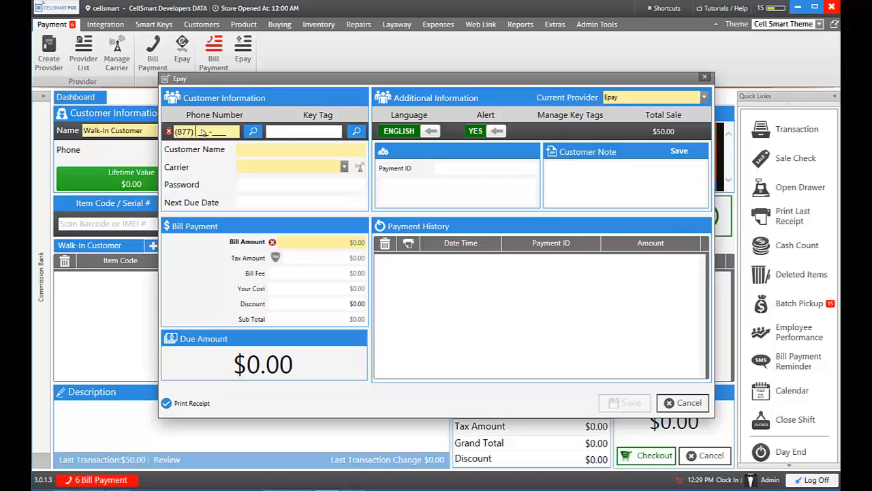
pyautogui.press('Return')
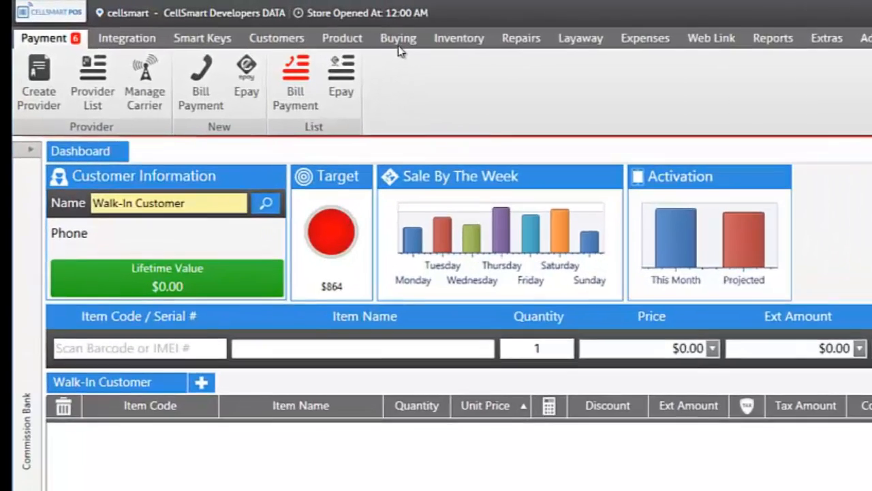
pyautogui.click(324, 30)
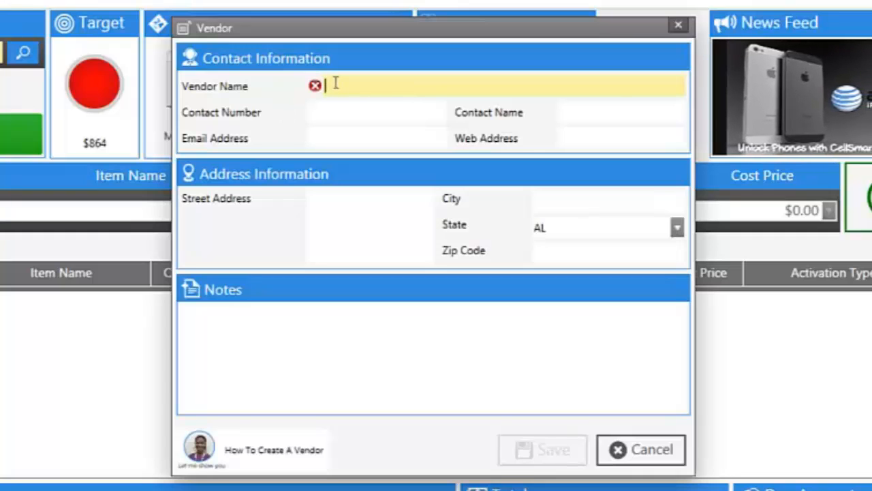
pyautogui.write('Hyper')
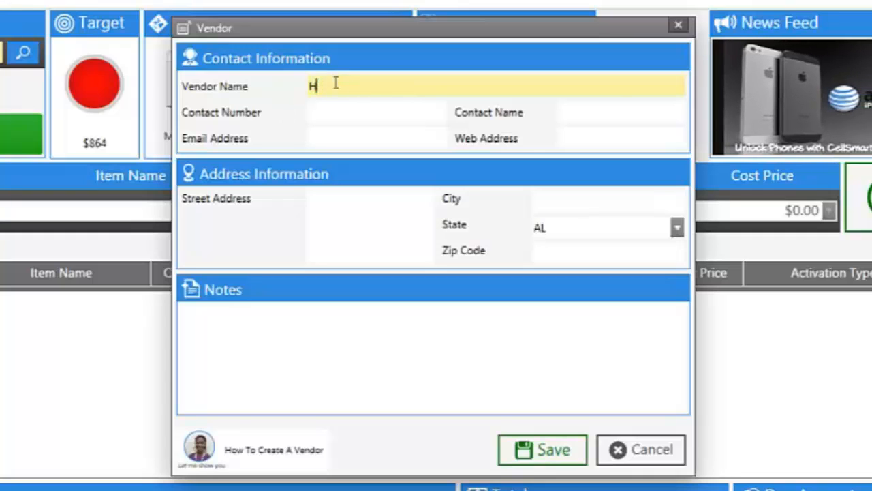
pyautogui.write('link')
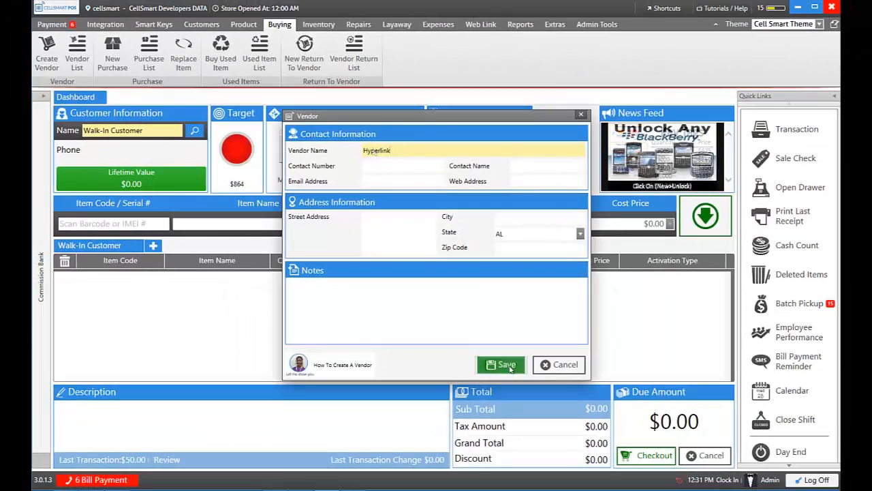
pyautogui.click(535, 435)
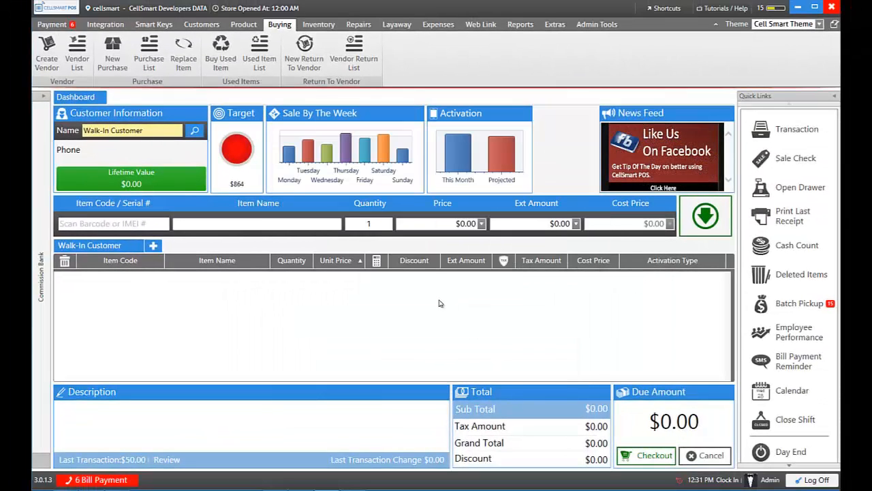
# Step: Start a new purchase from vendor Hyperlink and enter item Samsung galaxy s3 16gb
pyautogui.click(109, 62)
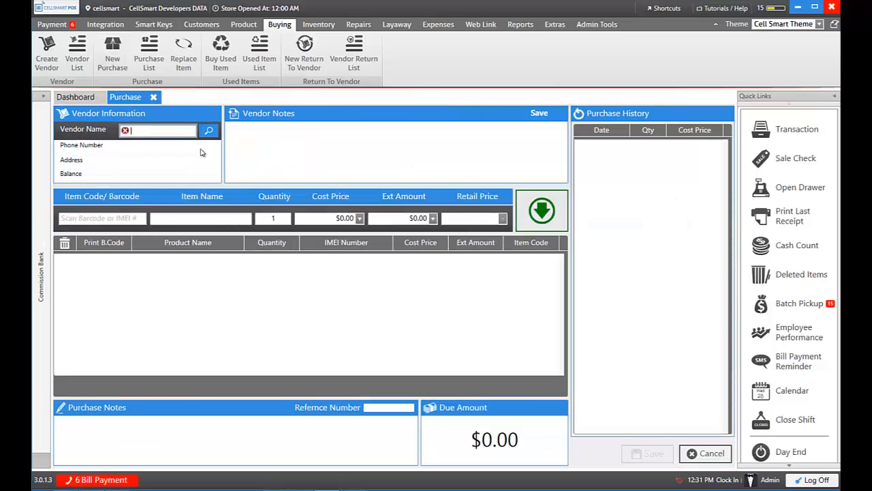
pyautogui.write('Hyp')
pyautogui.press('Return')
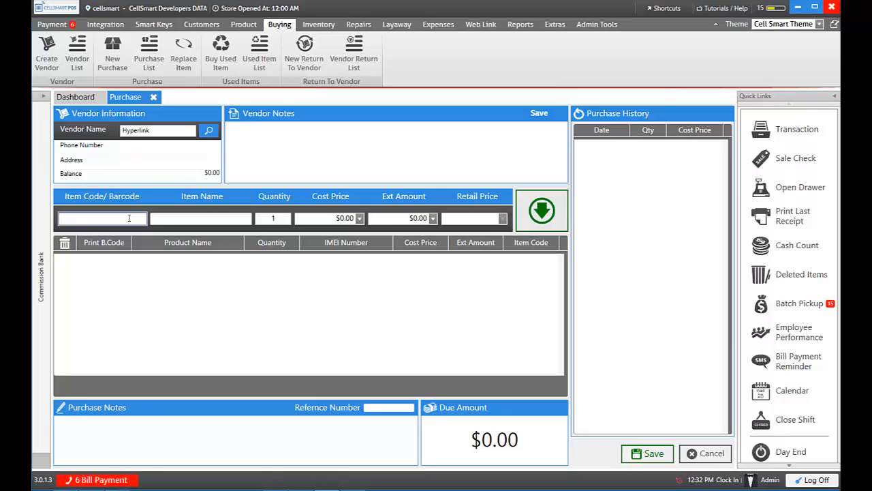
pyautogui.write('Samsung galaxy s3 16gb')
pyautogui.press('Return')
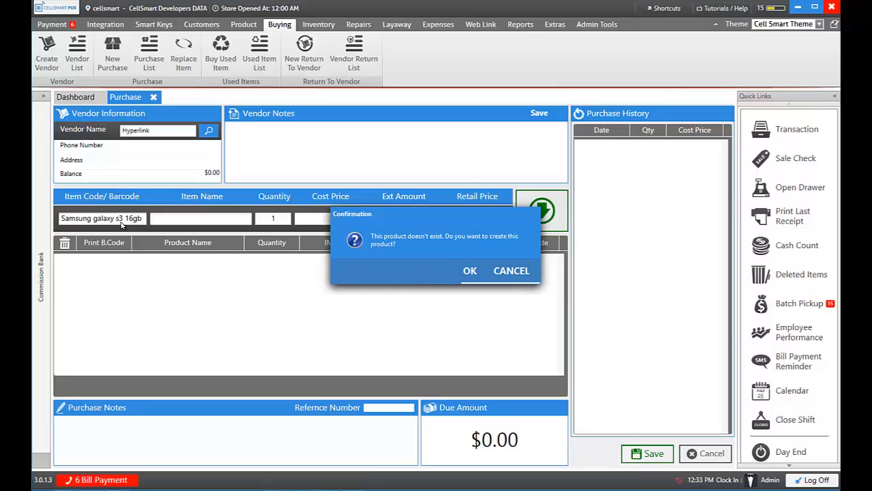
# Step: Confirm creating the Samsung Galaxy S3 16gb product and open the new-category Main Category choices
pyautogui.click(469, 270)
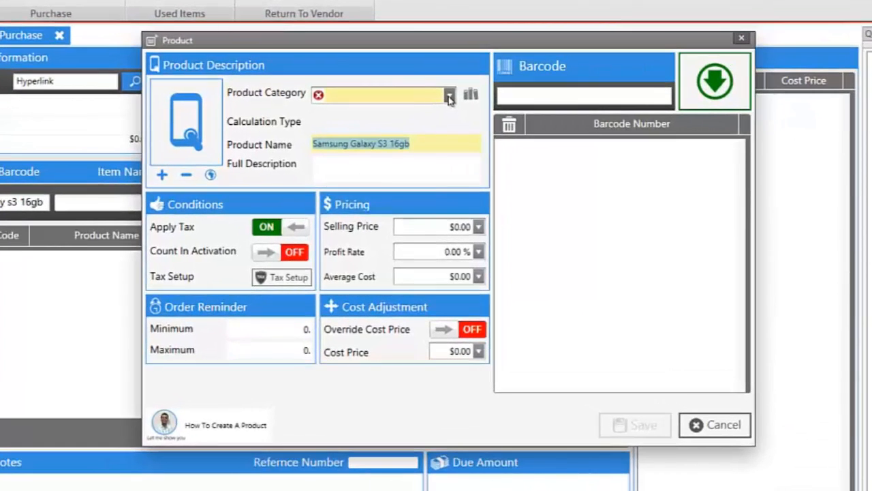
pyautogui.click(442, 123)
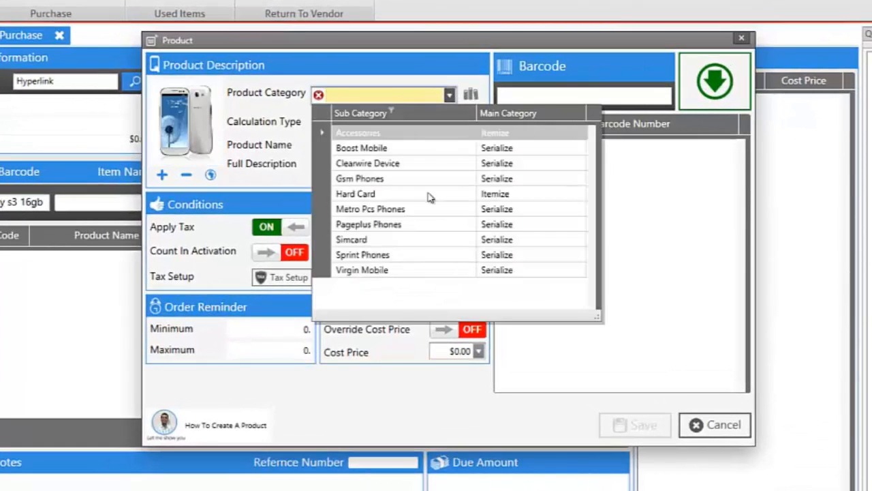
pyautogui.click(421, 88)
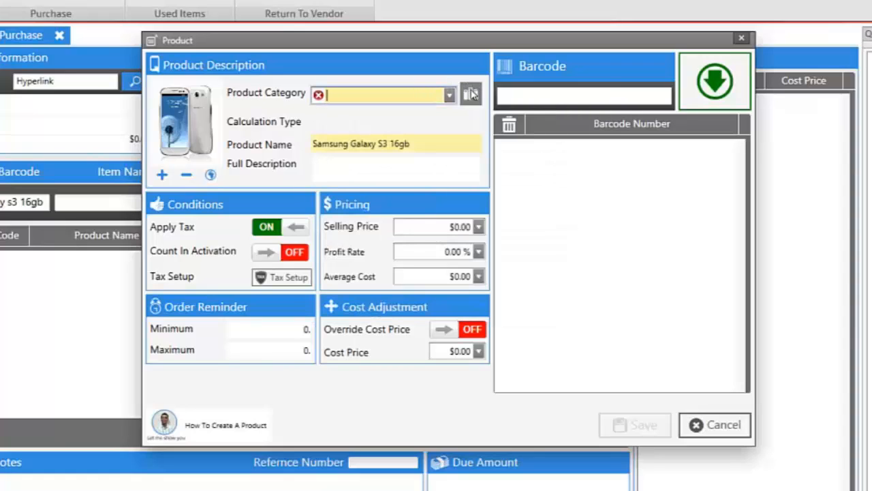
pyautogui.click(472, 96)
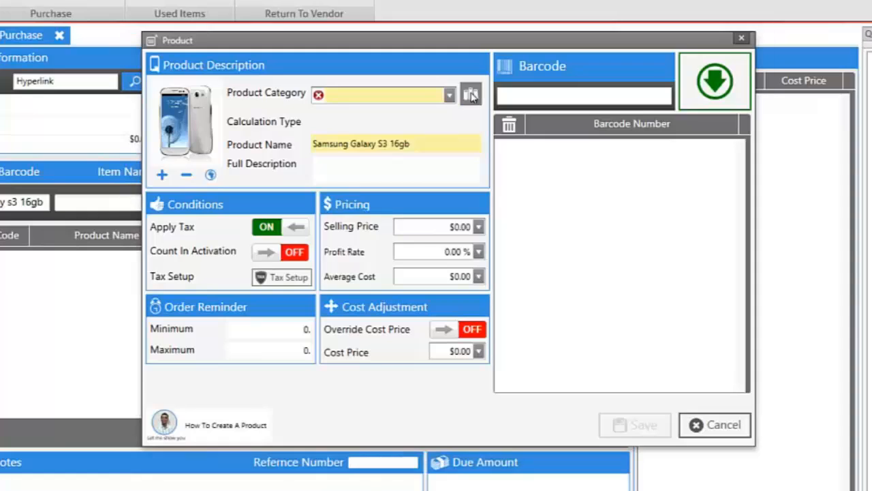
pyautogui.click(583, 212)
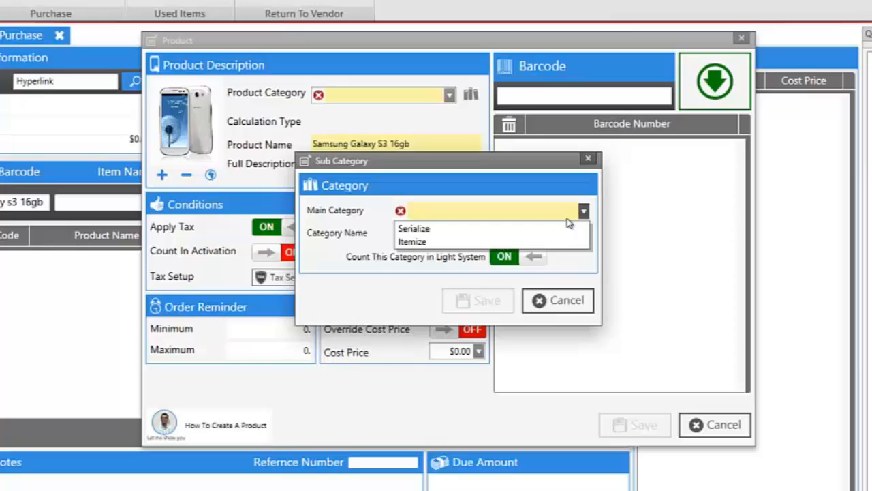
# Step: Save a Serialize category named 'Boost mobile Phones' for the Samsung product
pyautogui.click(565, 229)
pyautogui.click(542, 227)
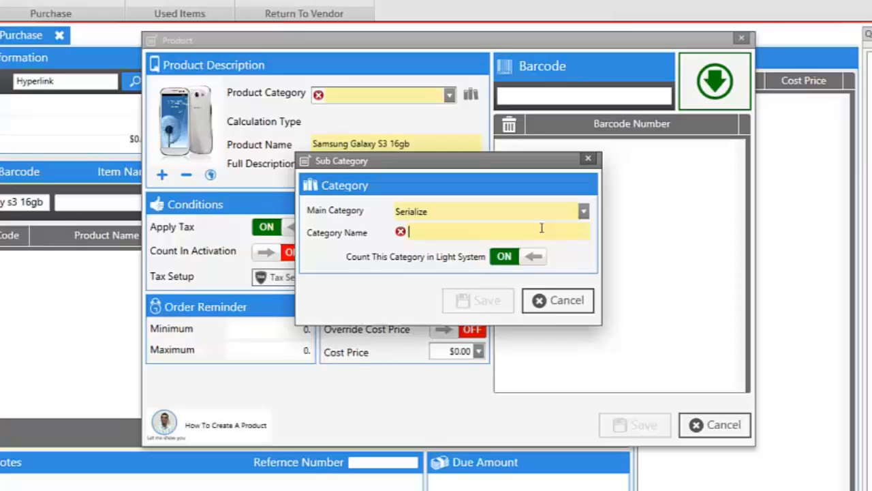
pyautogui.write('Boost')
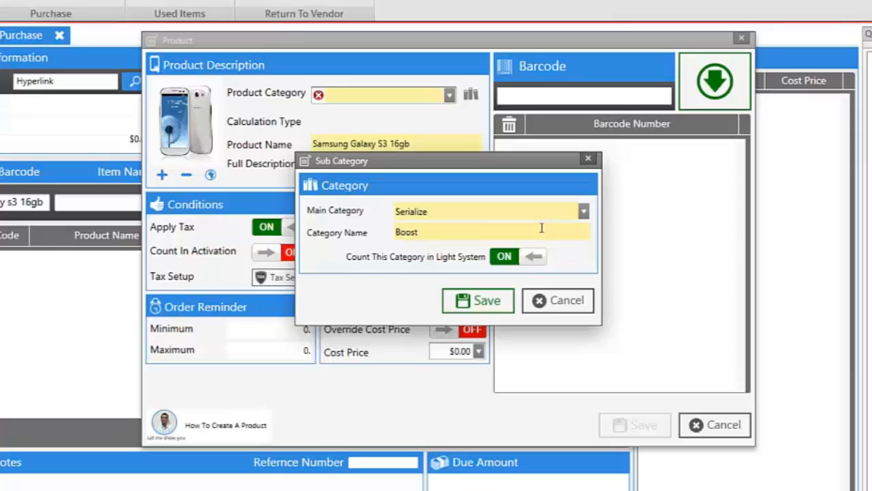
pyautogui.write(' mobile Phones')
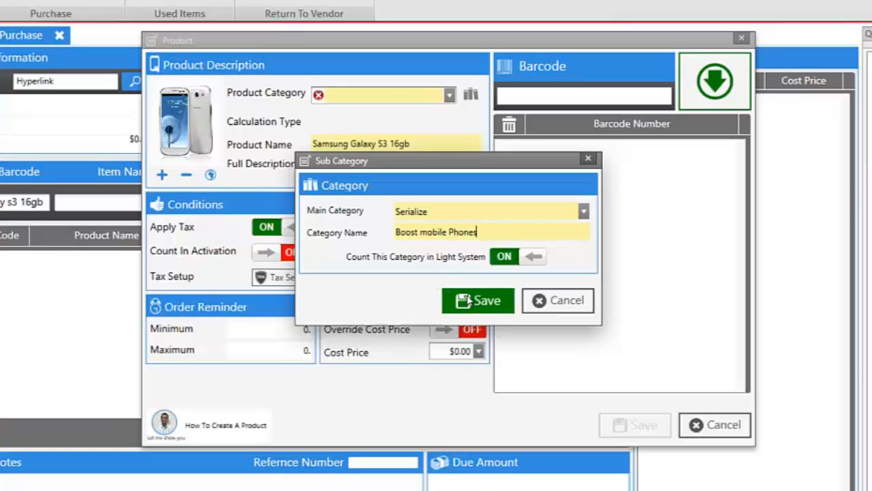
pyautogui.click(468, 299)
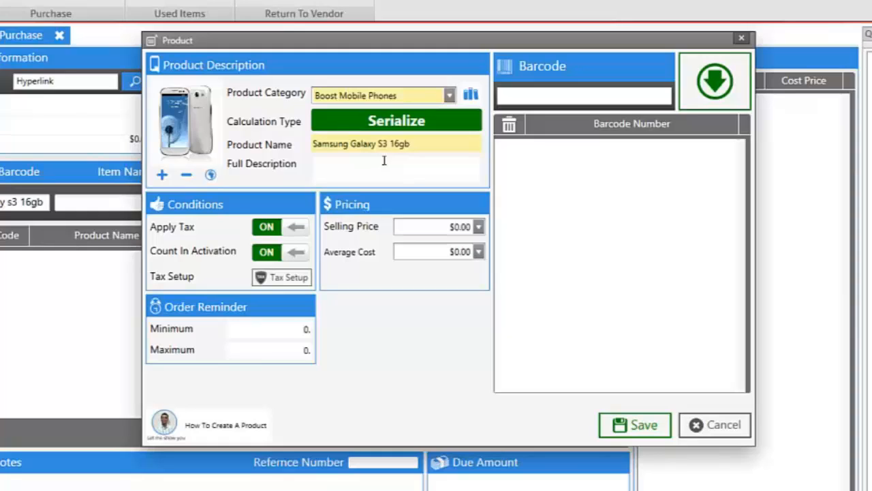
# Step: Use the second phone photo, set the selling price to $300.00, and save the product
pyautogui.click(211, 175)
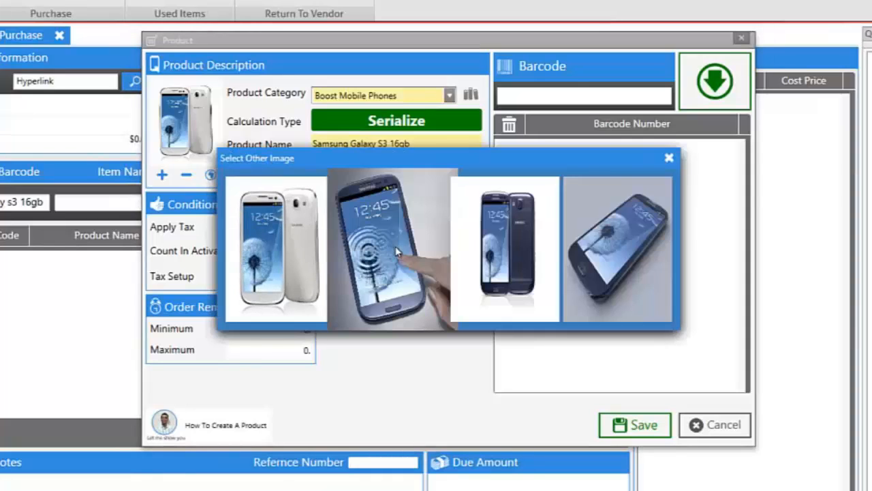
pyautogui.click(397, 252)
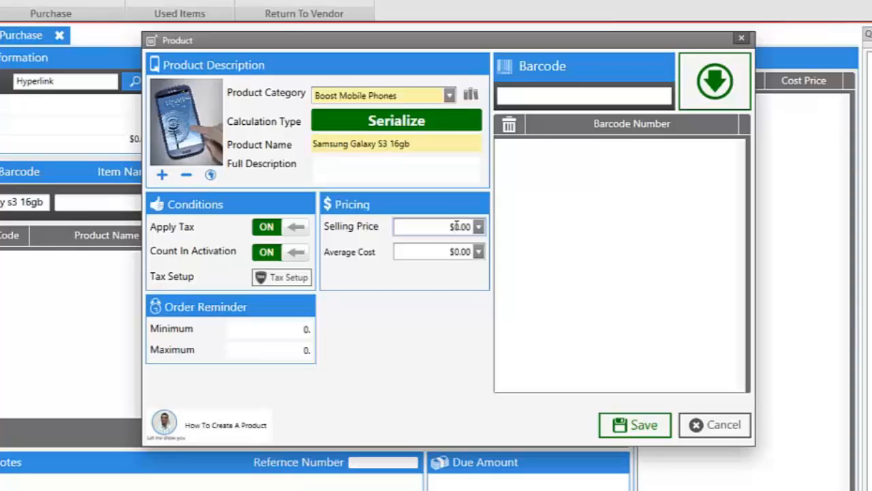
pyautogui.write('300')
pyautogui.press('Delete')
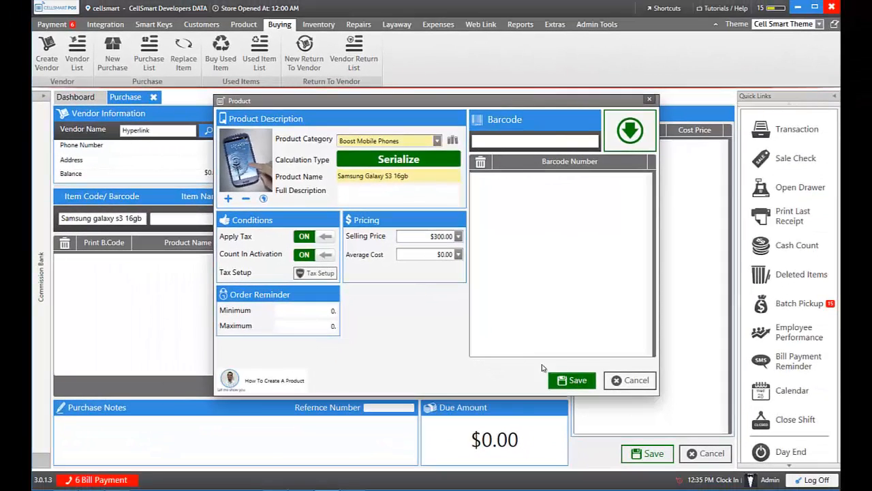
pyautogui.press('Return')
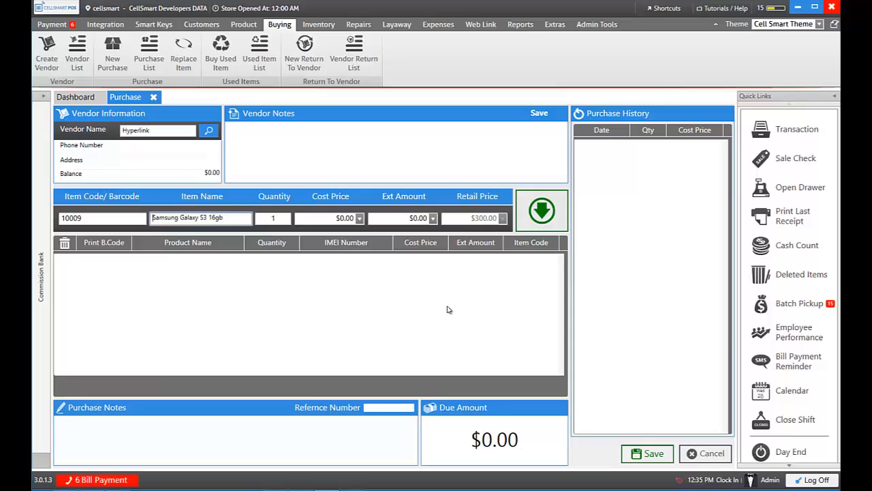
# Step: Add the Samsung line with quantity 3 at $200.00 cost each, totalling $600.00
pyautogui.click(273, 218)
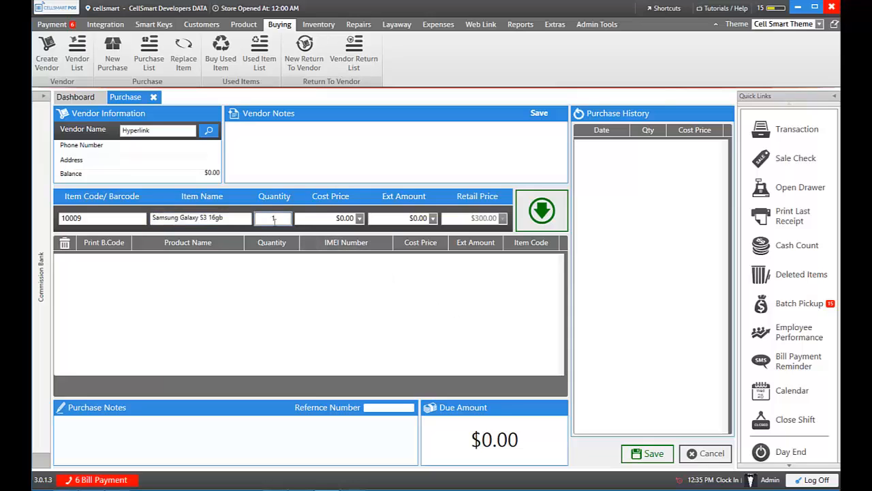
pyautogui.write('3')
pyautogui.click(338, 218)
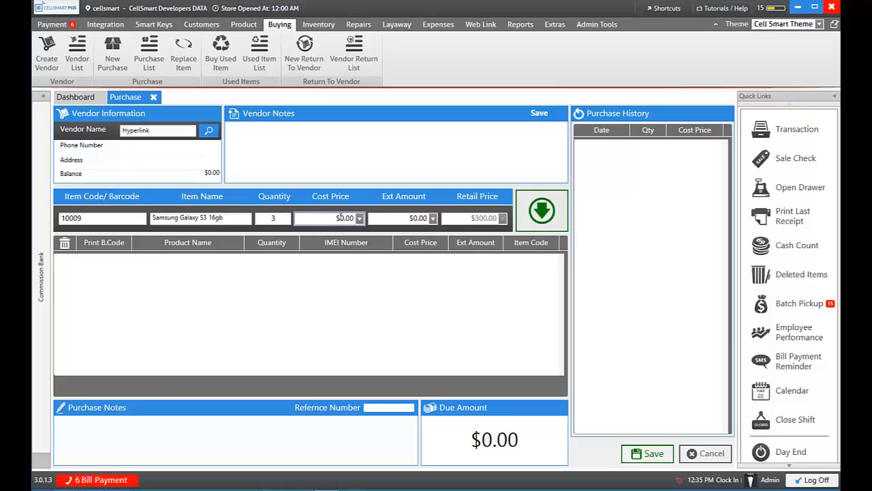
pyautogui.write('20')
pyautogui.click(541, 214)
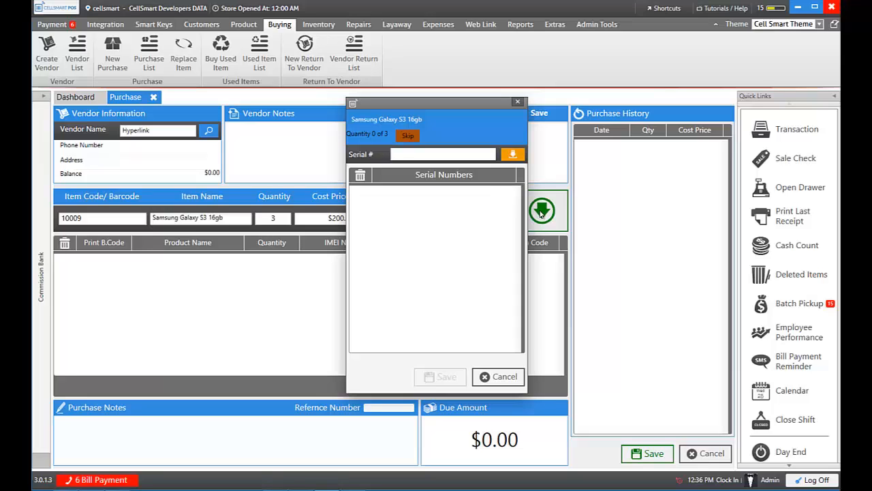
# Step: Enter three IMEI serial numbers, one per line, for three Galaxy S3 16gb phones totalling $600.00
pyautogui.write('962394620927349234')
pyautogui.press('Return')
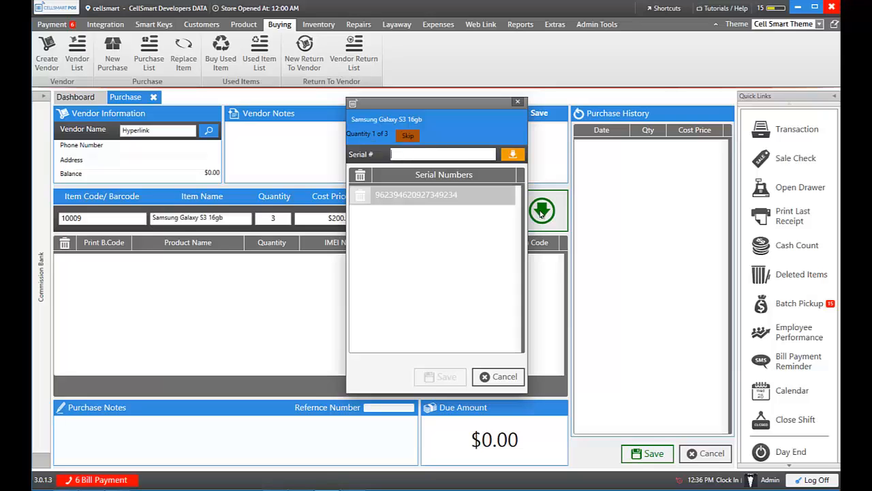
pyautogui.write('986234986234986507')
pyautogui.press('Return')
pyautogui.write('98623498623946234')
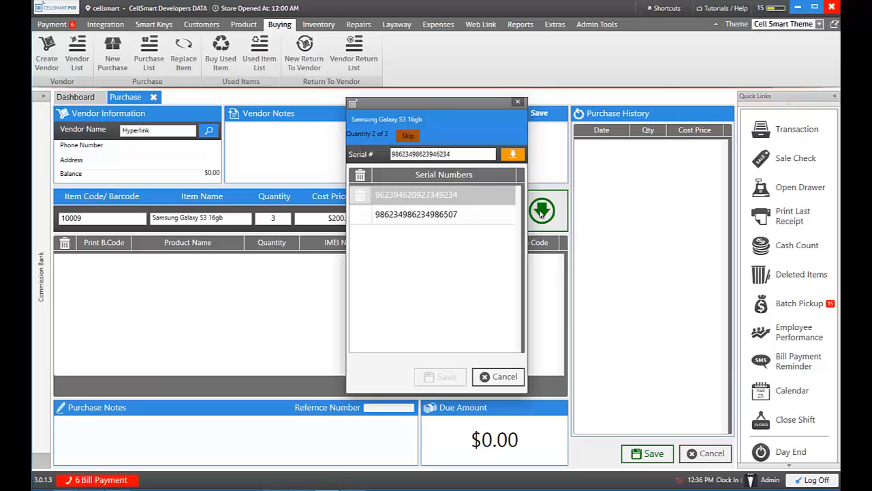
pyautogui.write('23')
pyautogui.press('Return')
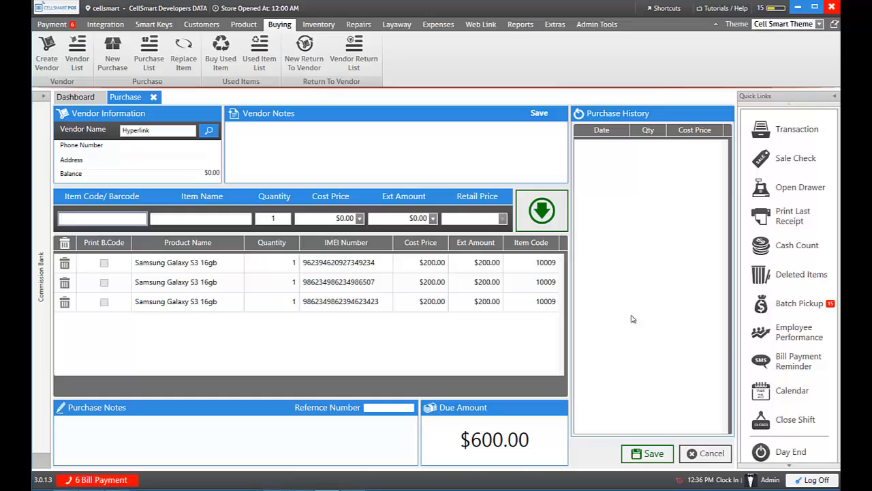
# Step: Create a Home Charger V9 product in the Accessories category with a $10.00 selling price
pyautogui.write('home charger v9')
pyautogui.press('Return')
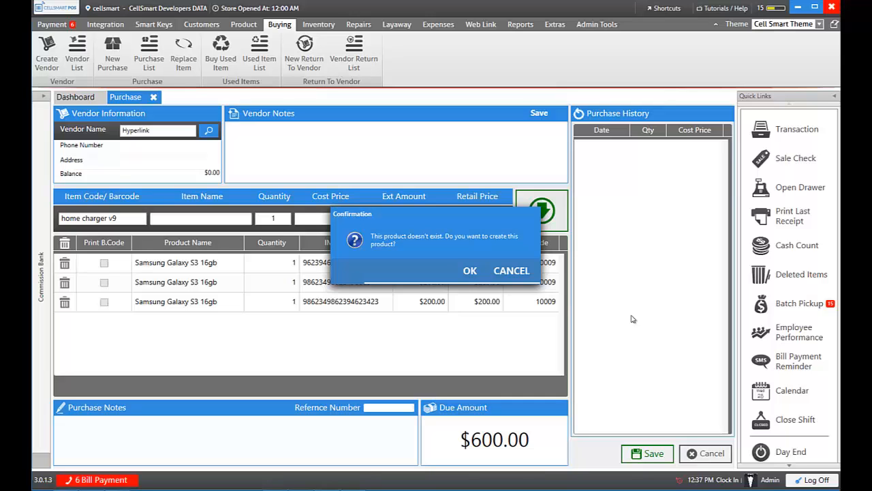
pyautogui.click(470, 272)
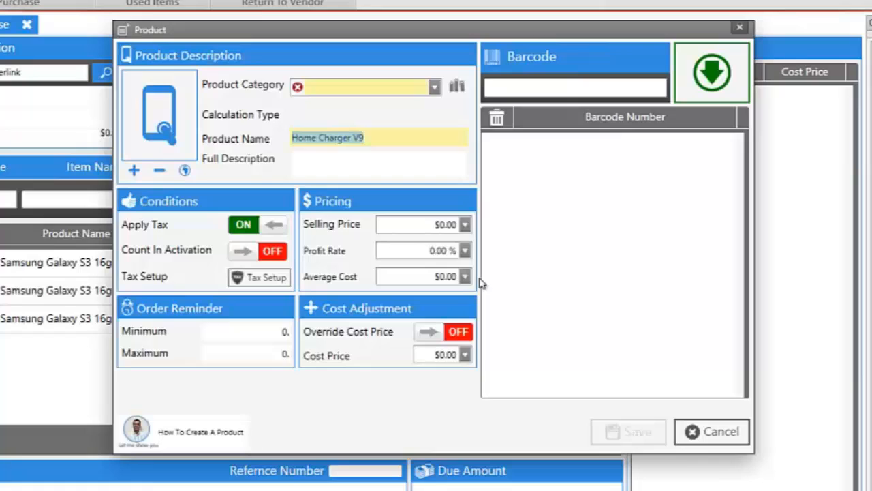
pyautogui.click(434, 88)
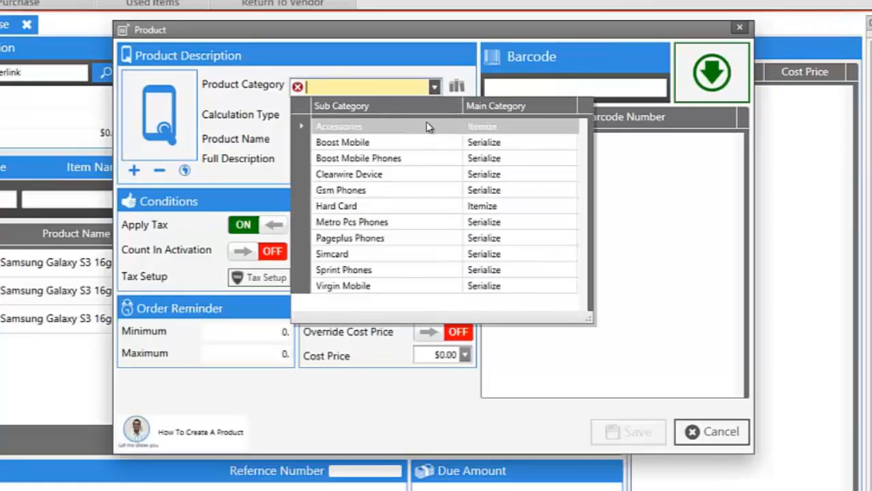
pyautogui.click(426, 128)
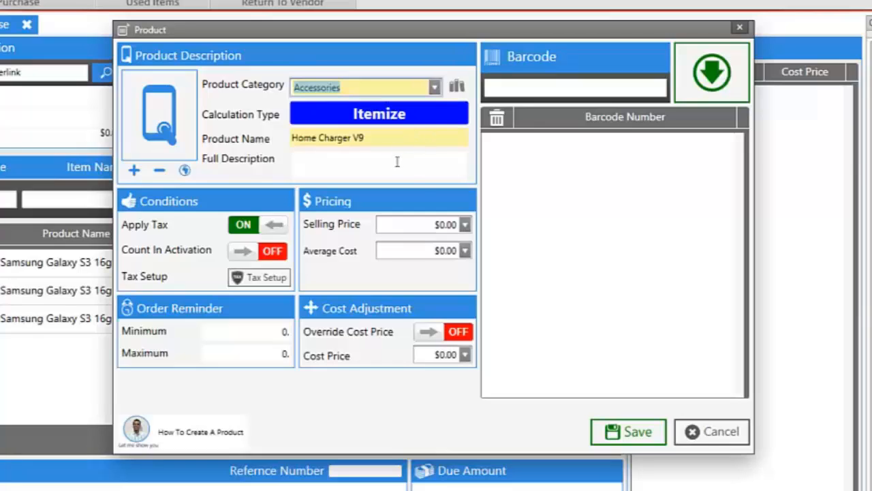
pyautogui.click(441, 224)
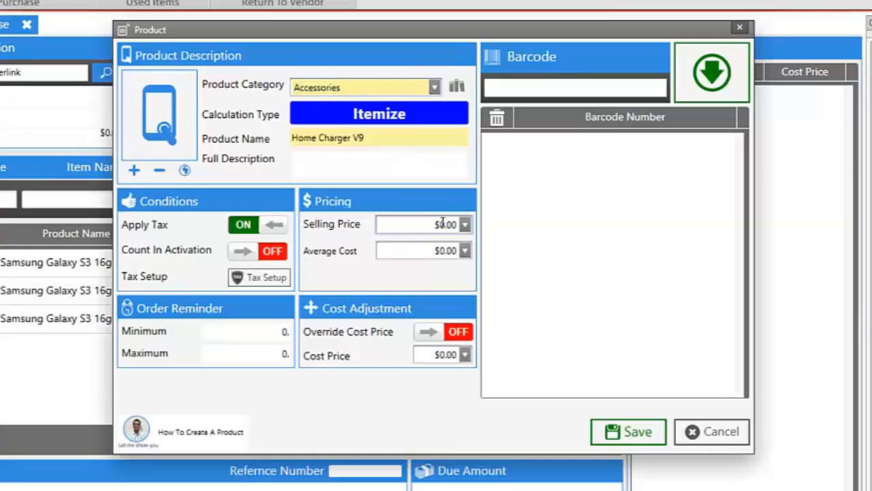
pyautogui.write('1')
# Step: Save the charger, add 10 units at $4.00 cost to the purchase, and save the $640.00 purchase
pyautogui.click(604, 428)
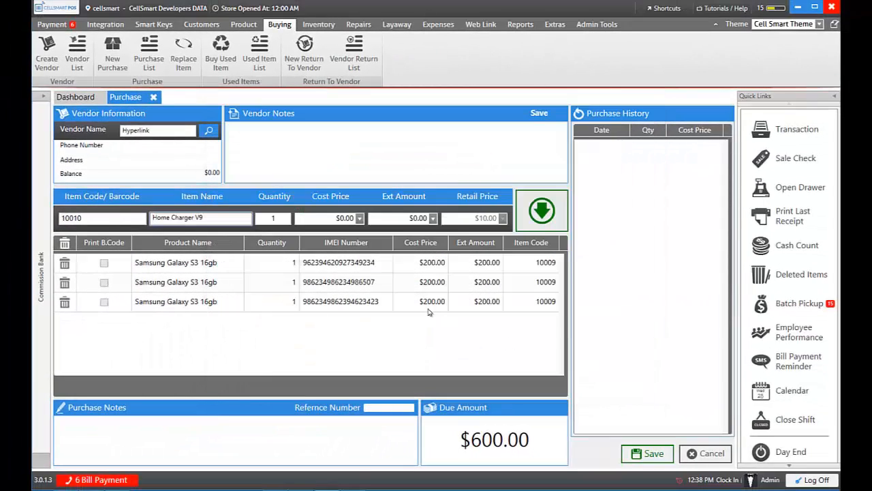
pyautogui.click(278, 219)
pyautogui.write('0')
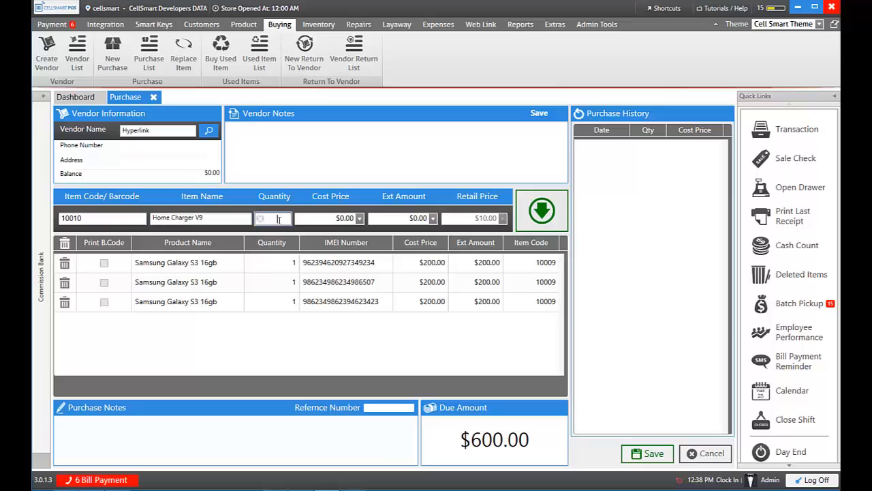
pyautogui.click(344, 218)
pyautogui.write('4')
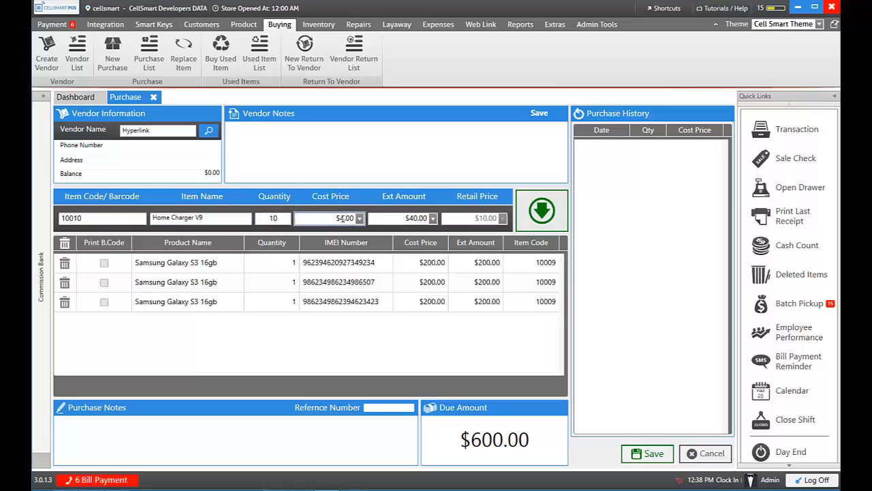
pyautogui.click(541, 212)
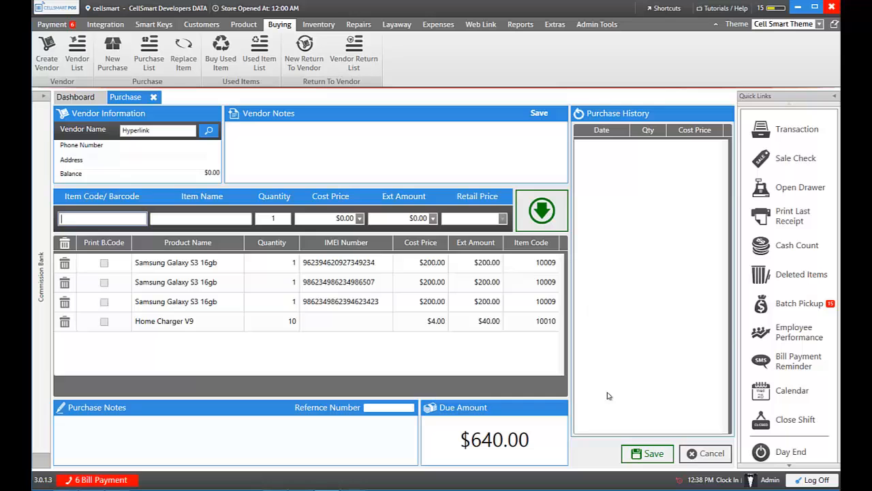
pyautogui.click(648, 453)
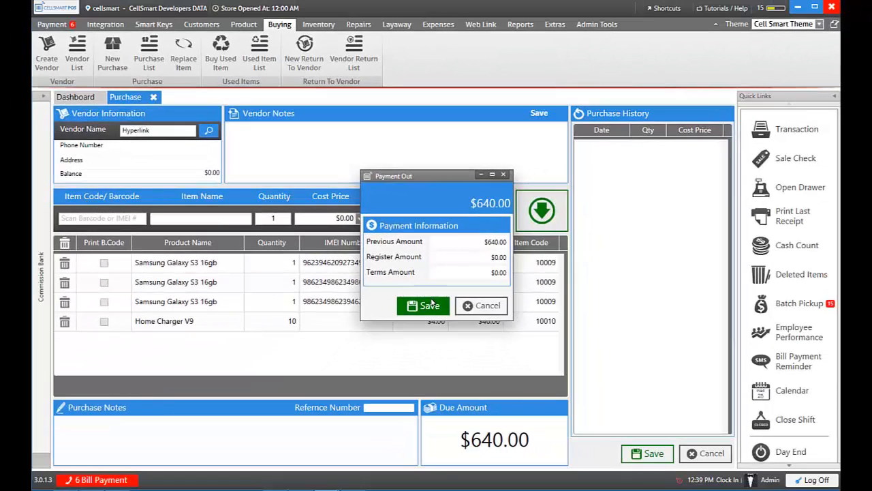
# Step: Pay out the $640.00 purchase and close the Purchase tab
pyautogui.click(422, 368)
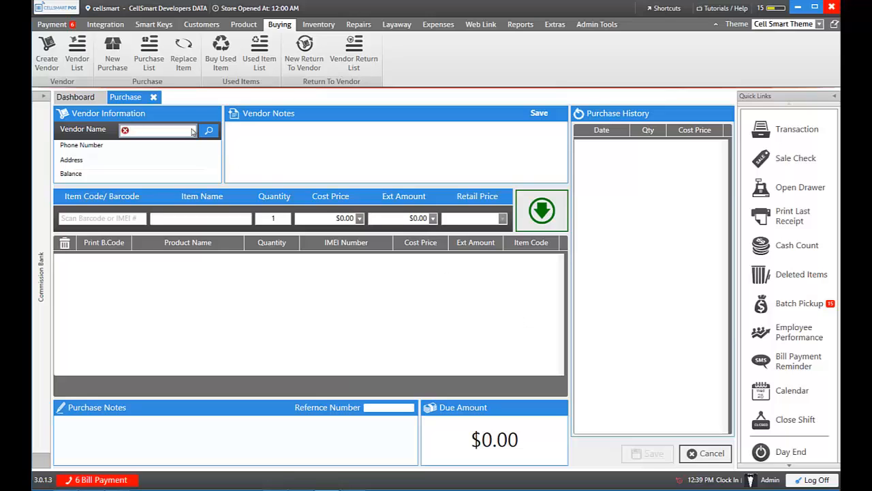
pyautogui.click(154, 97)
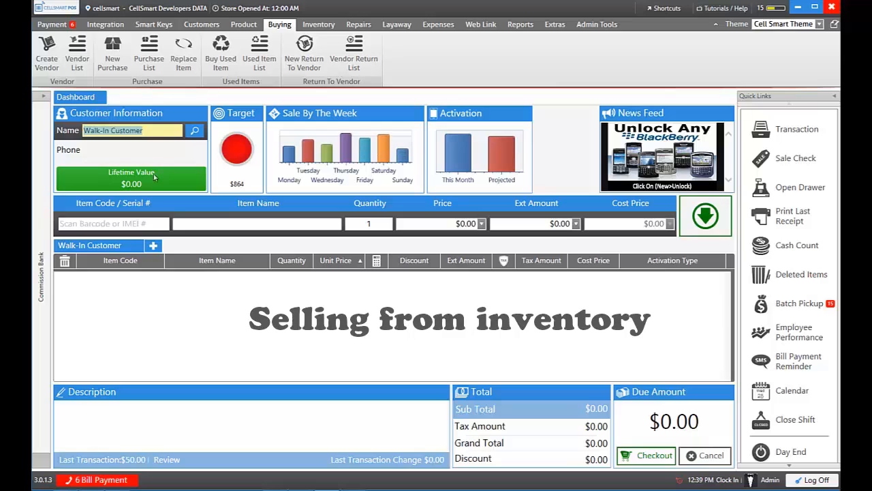
# Step: Sell one Home Charger V9 at $12.00 to a walk-in customer, then start a second walk-in sale
pyautogui.click(138, 223)
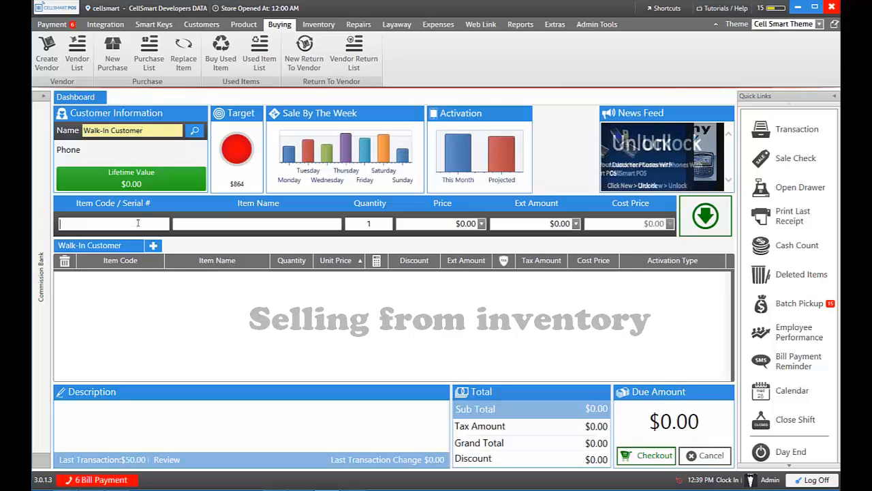
pyautogui.write('home charger')
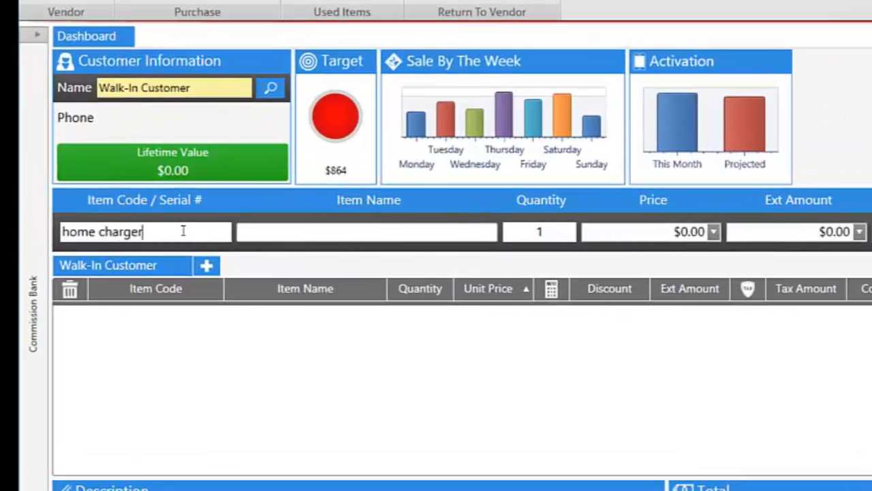
pyautogui.press('Return')
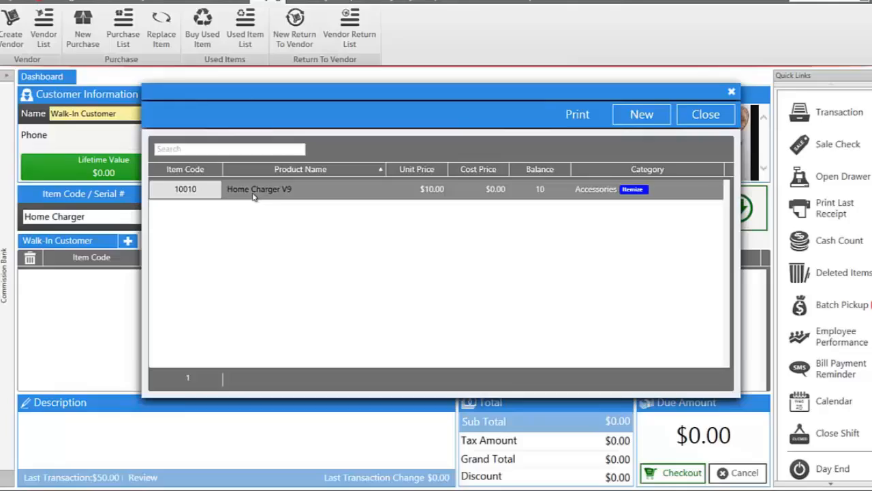
pyautogui.doubleClick(232, 176)
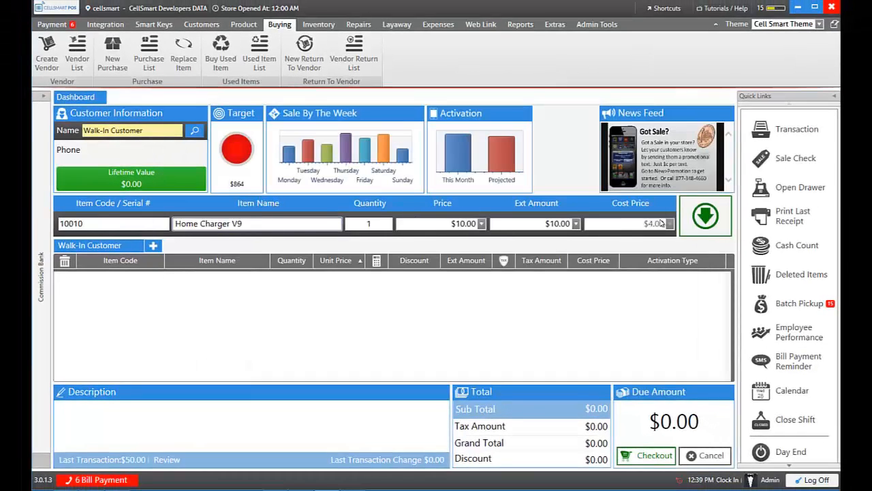
pyautogui.click(465, 223)
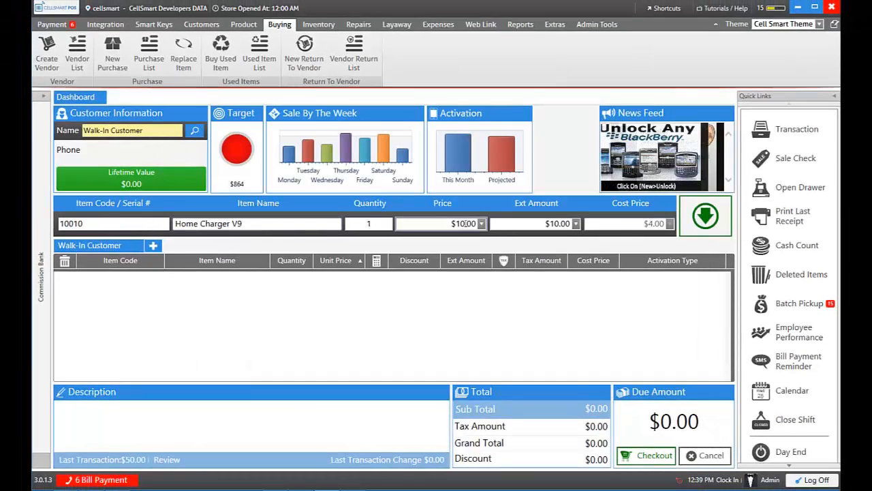
pyautogui.press('BackSpace')
pyautogui.write('2')
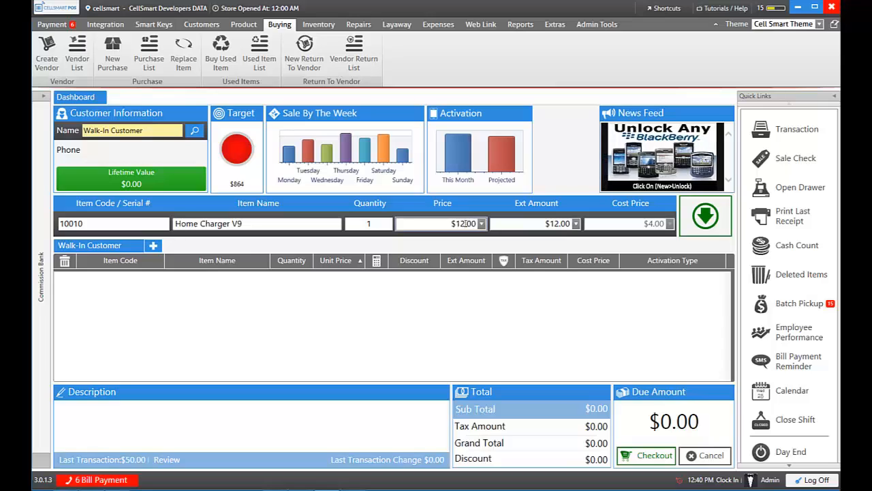
pyautogui.click(702, 213)
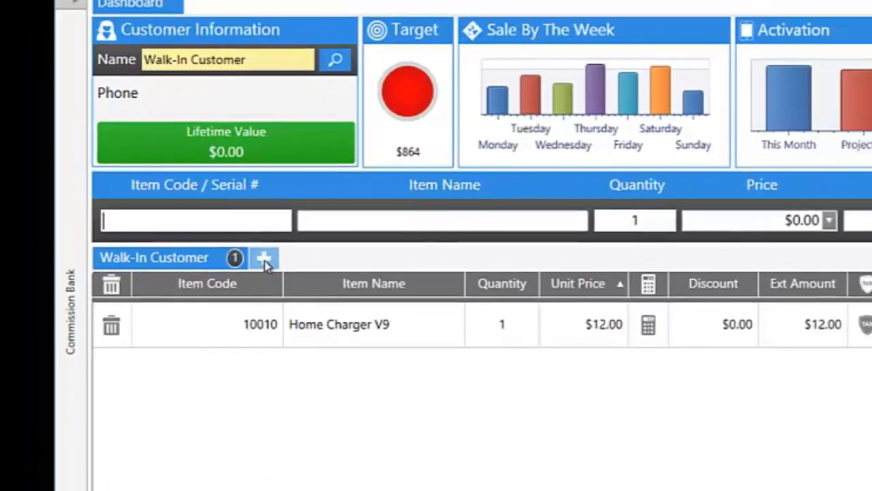
pyautogui.click(285, 261)
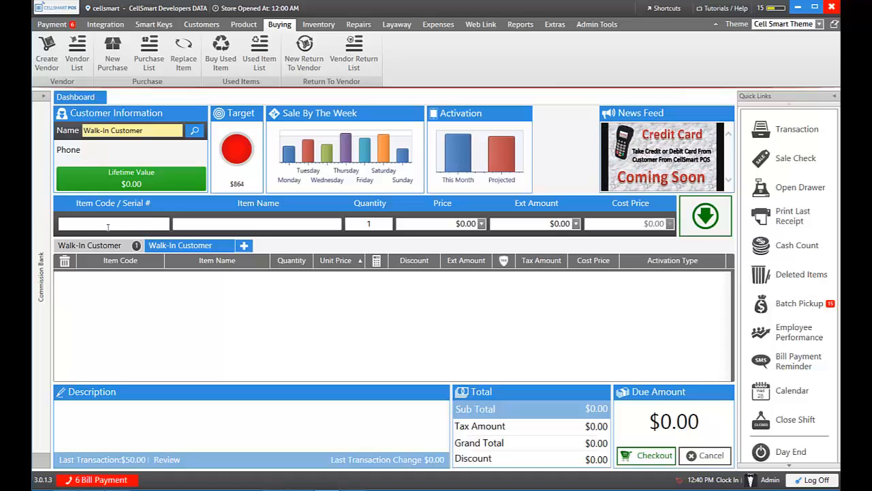
# Step: Add the Samsung Galaxy S3 16gb to the sale by pasting its IMEI as the item code
pyautogui.click(318, 24)
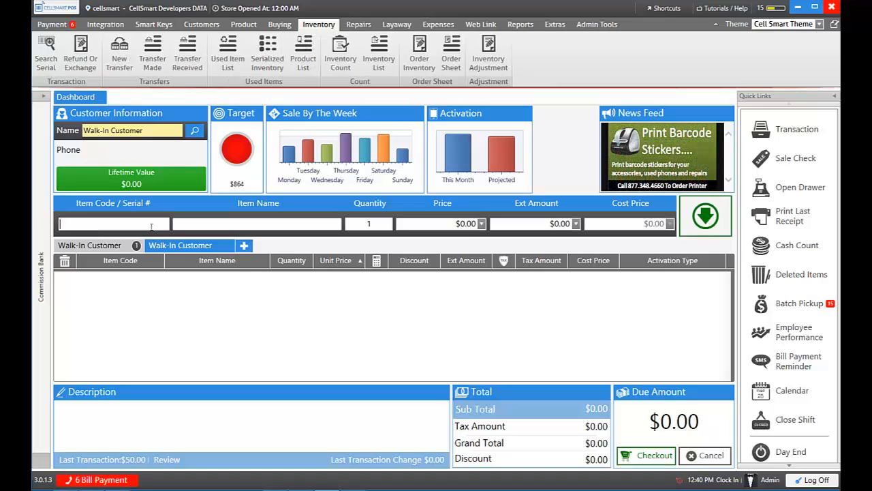
pyautogui.rightClick(151, 226)
pyautogui.click(167, 258)
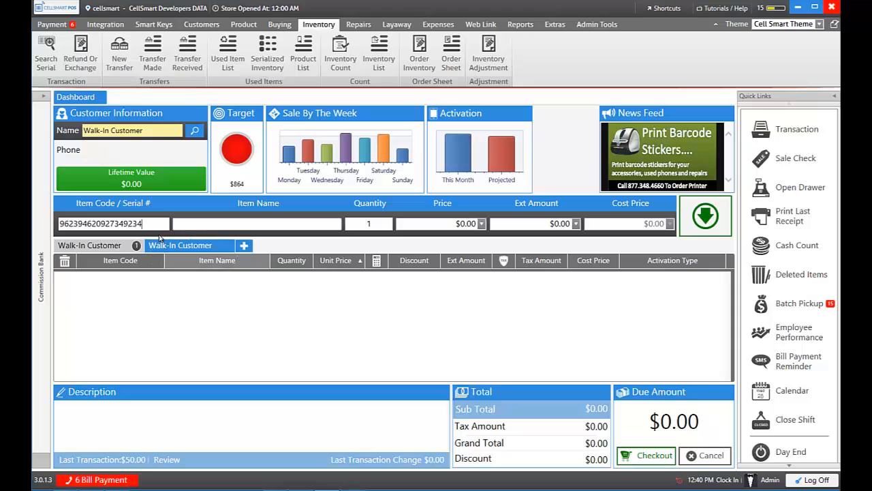
pyautogui.press('Return')
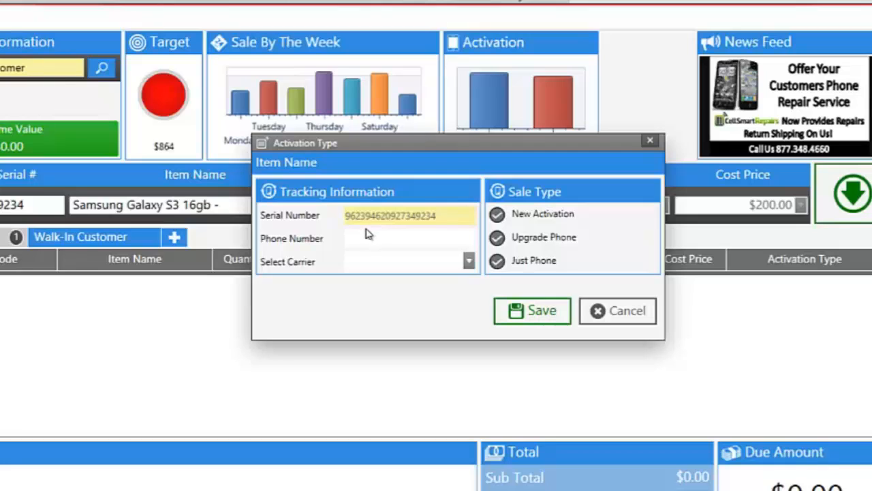
# Step: Record it as a new AT&T Wireless activation with the customer's phone number
pyautogui.click(495, 217)
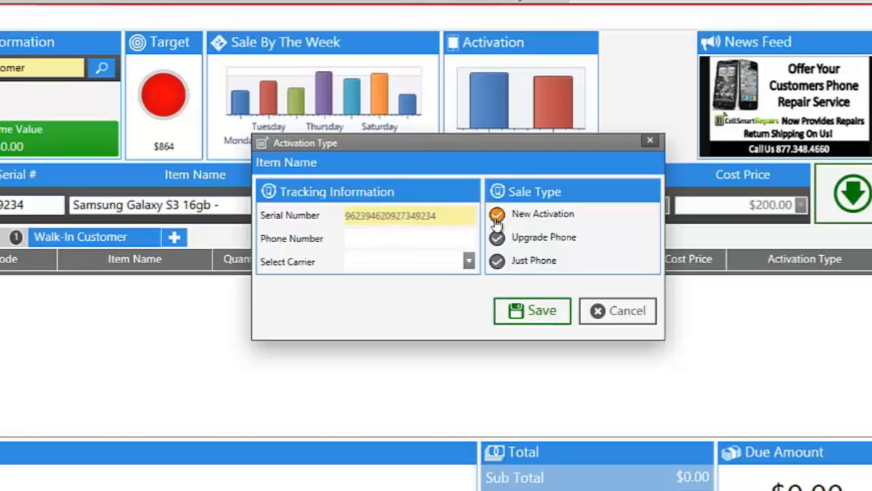
pyautogui.click(457, 236)
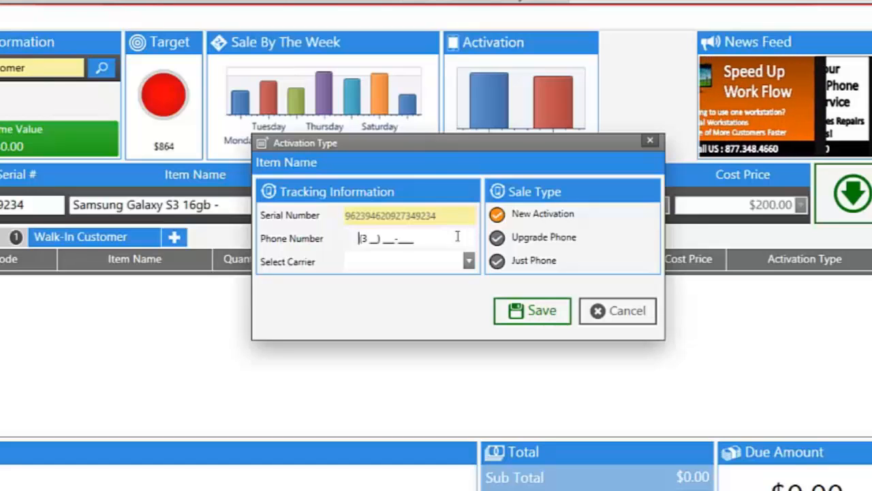
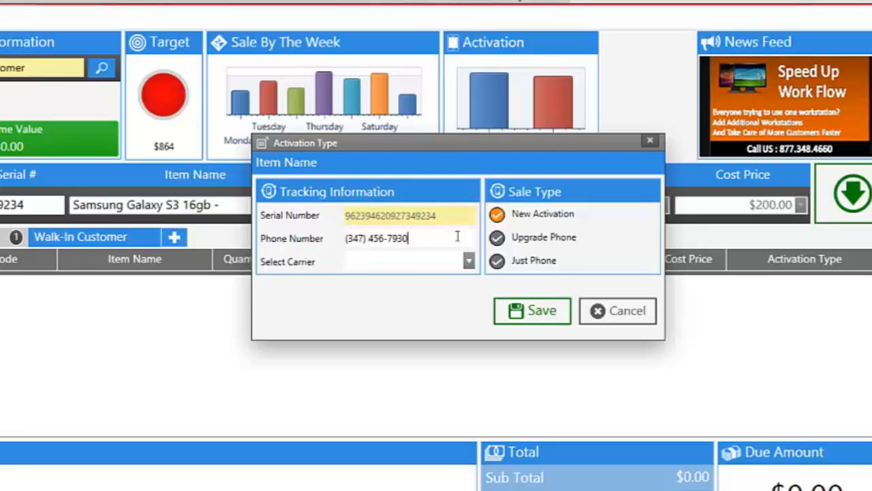
pyautogui.click(468, 261)
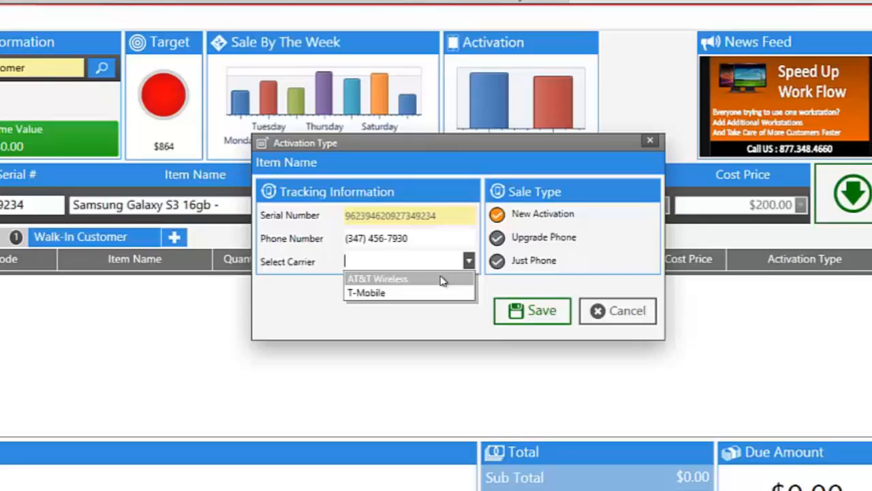
pyautogui.click(390, 280)
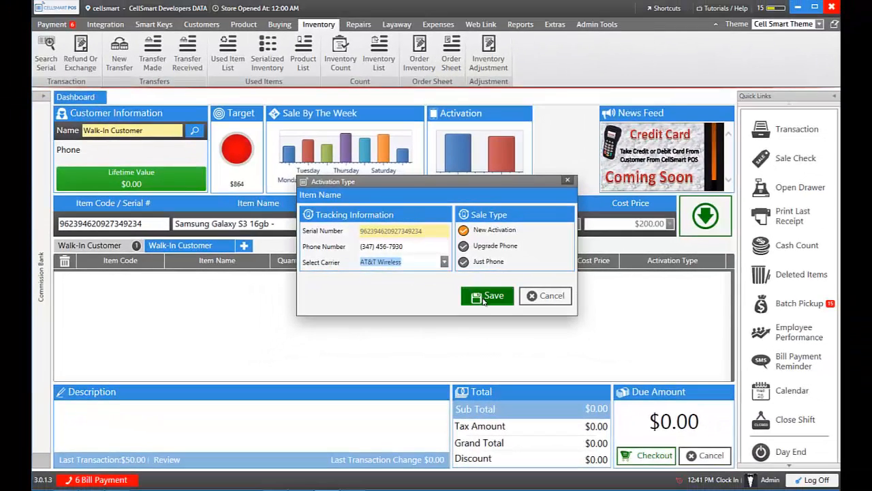
pyautogui.click(523, 307)
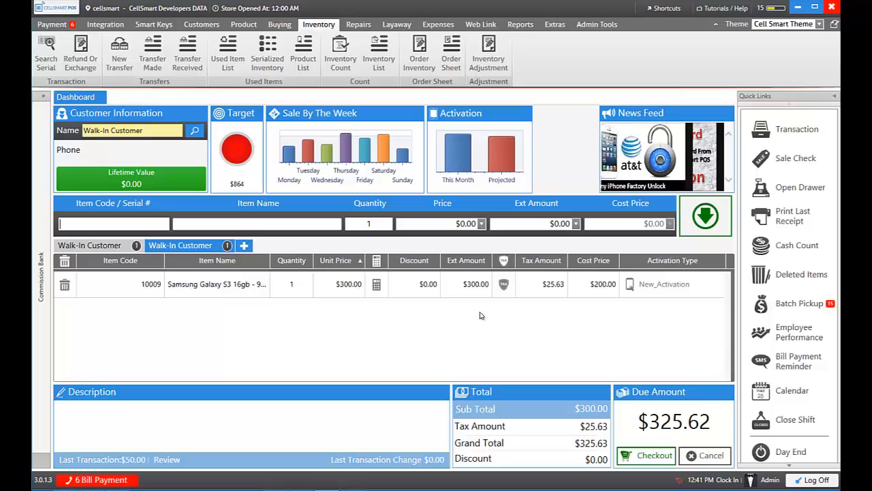
# Step: Check out the $325.62 sale fully by credit card, authorising it with the user password
pyautogui.click(650, 456)
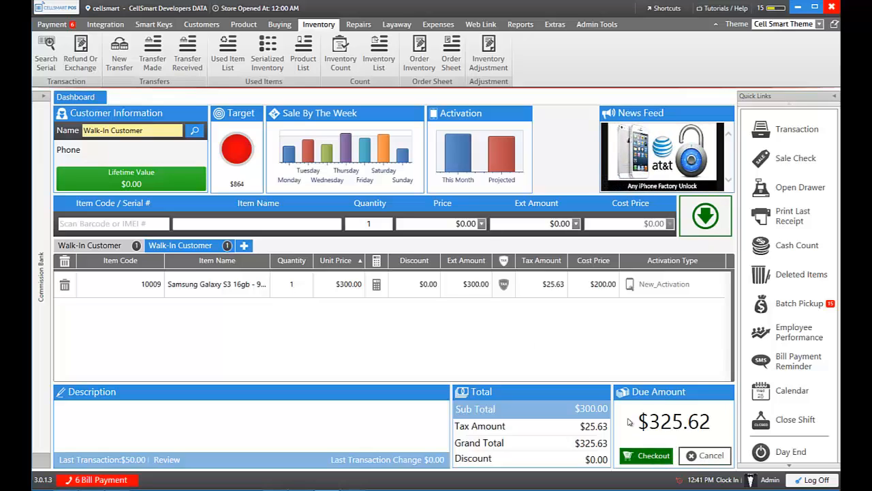
pyautogui.click(648, 455)
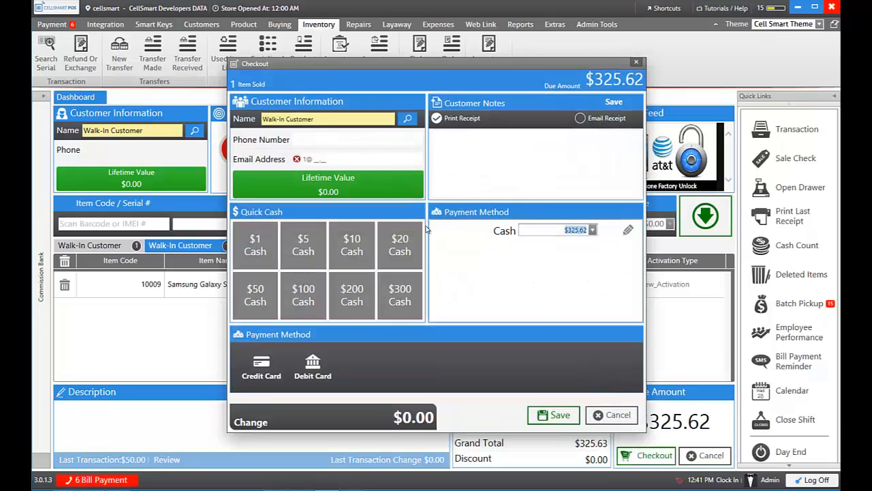
pyautogui.click(268, 368)
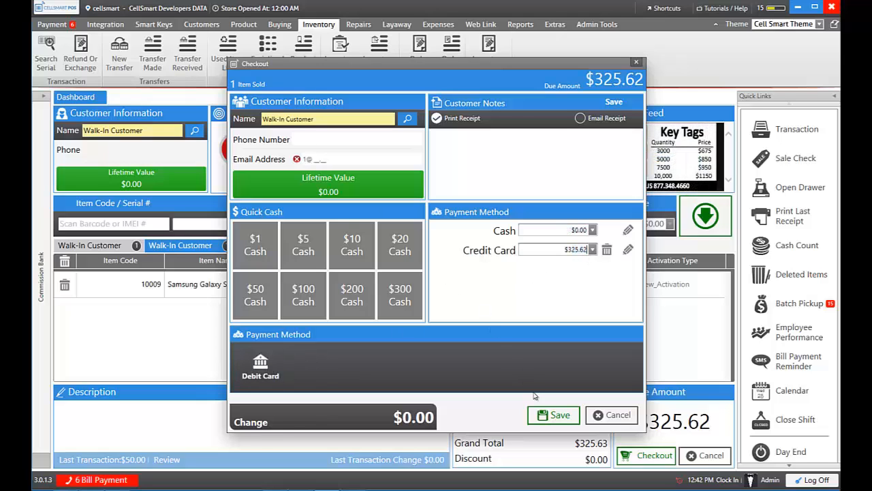
pyautogui.click(555, 415)
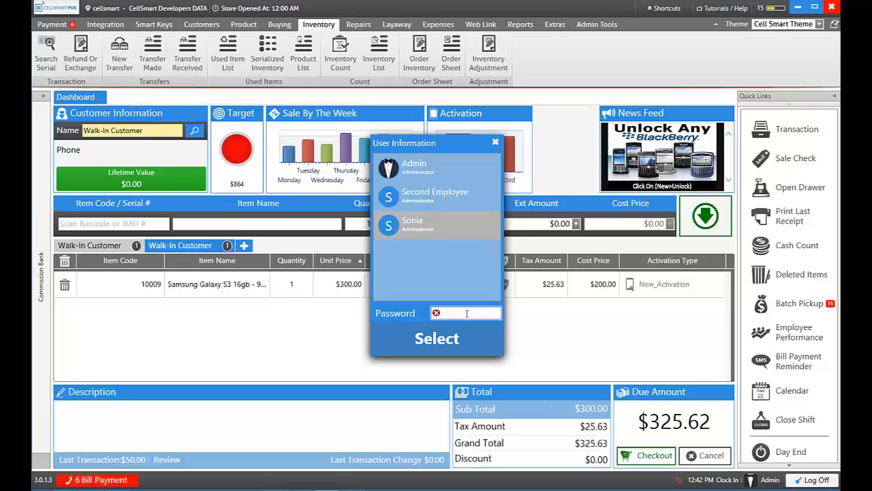
pyautogui.write('••••••')
pyautogui.press('Return')
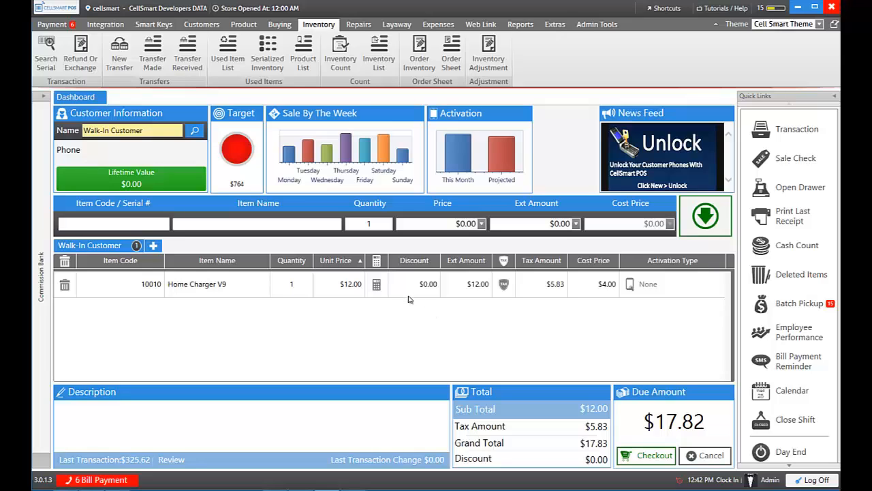
# Step: Check out the $17.82 charger sale with $20 cash, confirming with the user password
pyautogui.click(642, 454)
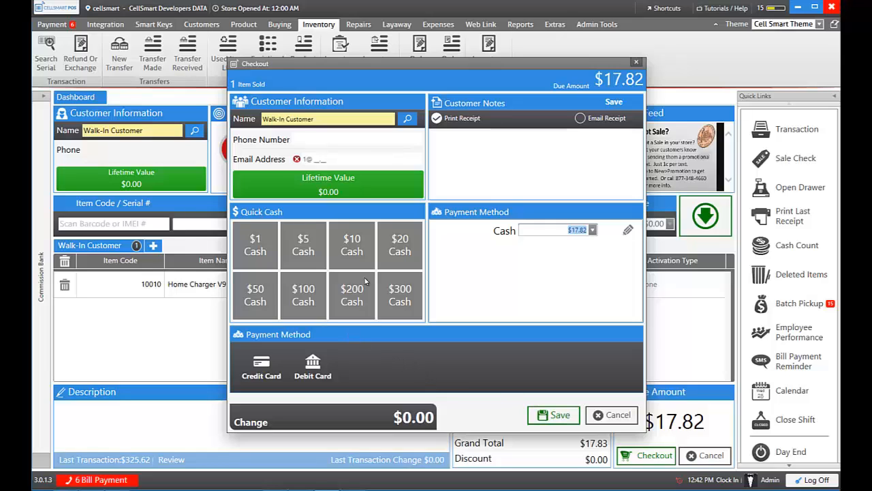
pyautogui.click(398, 252)
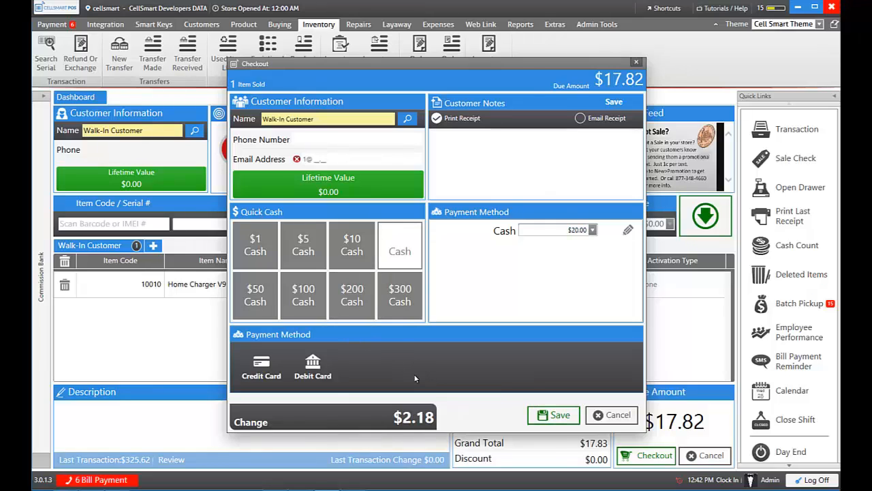
pyautogui.click(535, 414)
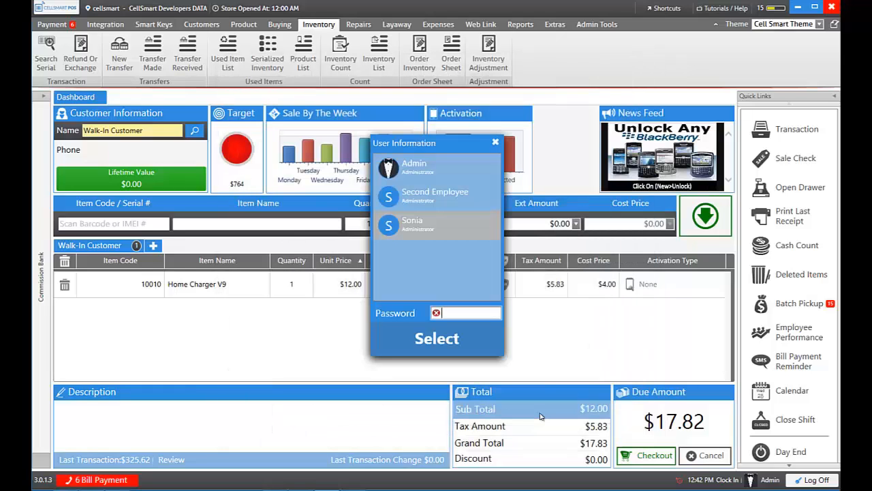
pyautogui.write('123456')
pyautogui.press('Return')
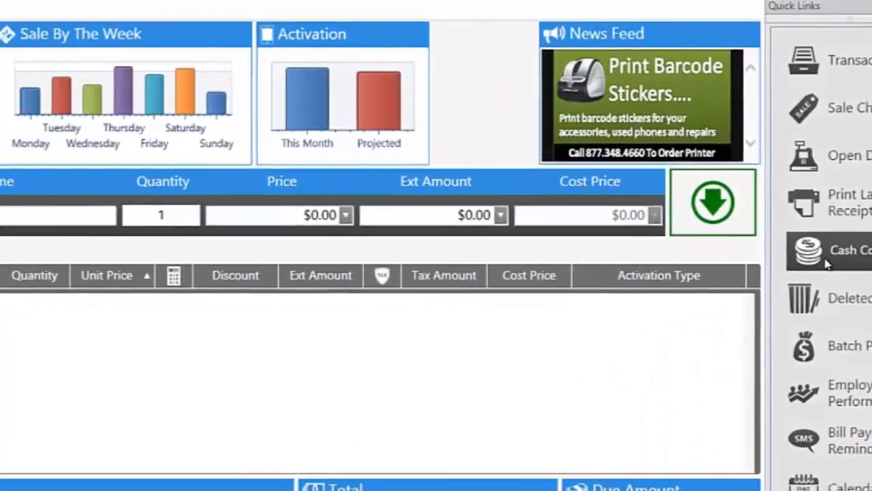
# Step: Open the cash count, review the $217.82 cash in register, and count one $100 bill
pyautogui.click(706, 288)
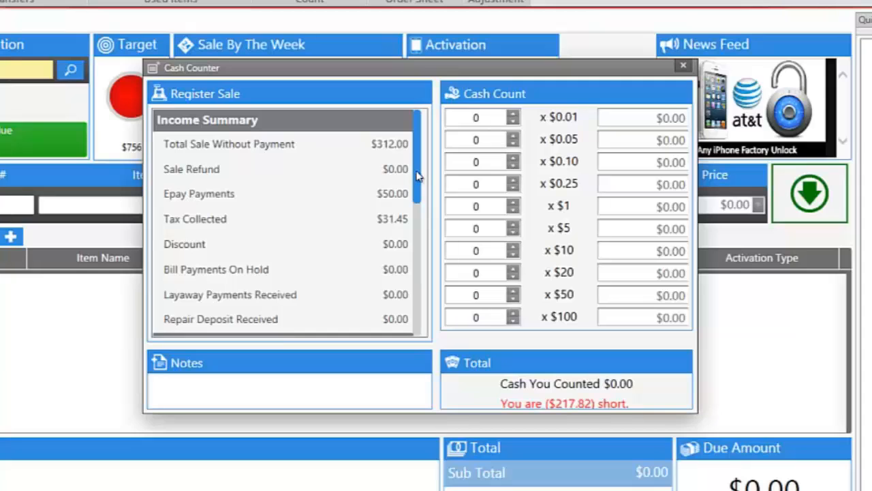
pyautogui.moveTo(419, 177); pyautogui.dragTo(418, 323)
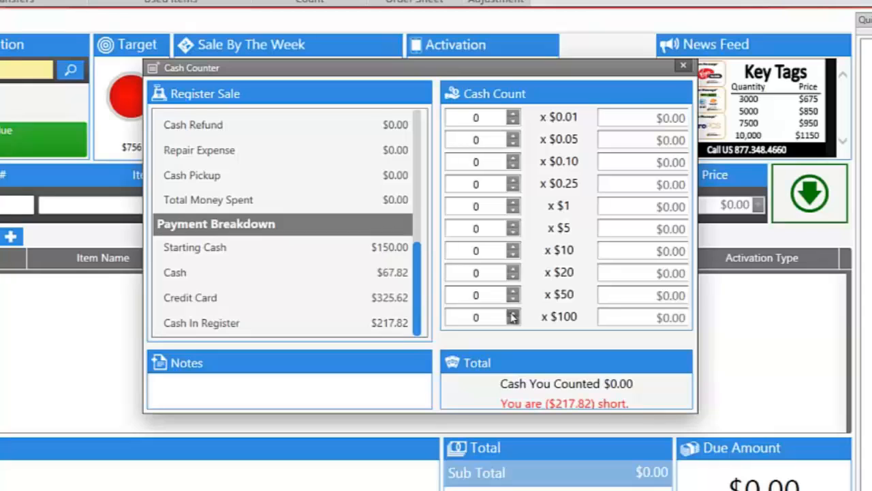
pyautogui.click(512, 313)
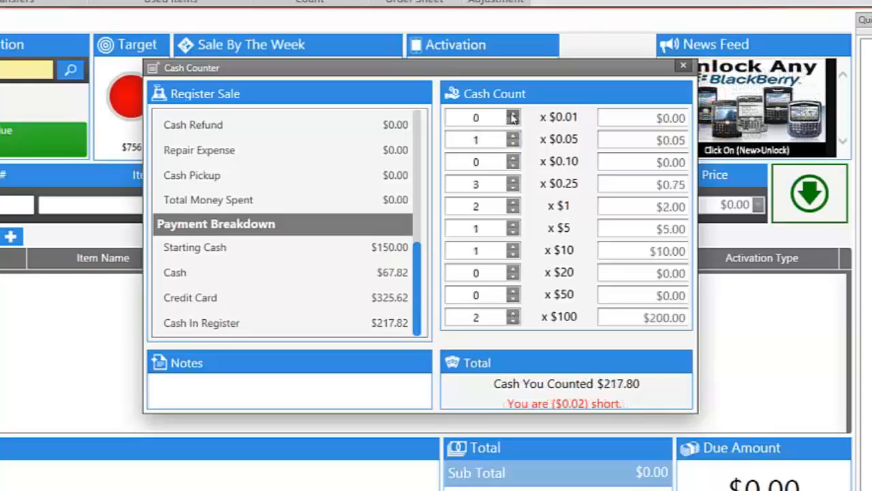
# Step: Count two pennies so the drawer totals $217.82, then close the Cash Counter
pyautogui.click(512, 114)
pyautogui.click(513, 114)
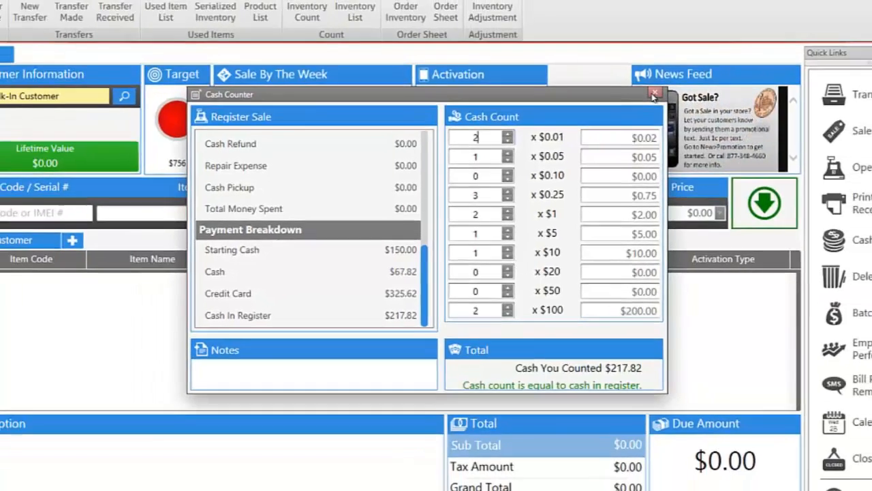
pyautogui.click(653, 94)
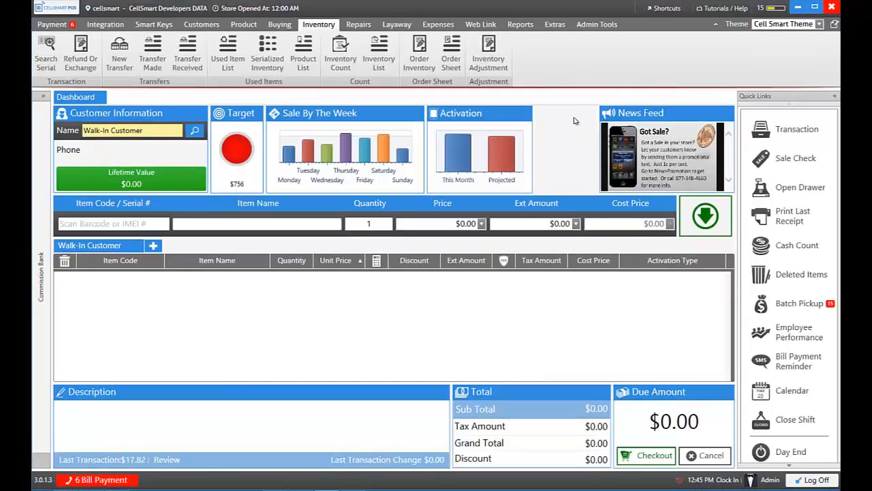
# Step: Start a new Epay bill payment and look up the customer by phone number
pyautogui.click(135, 227)
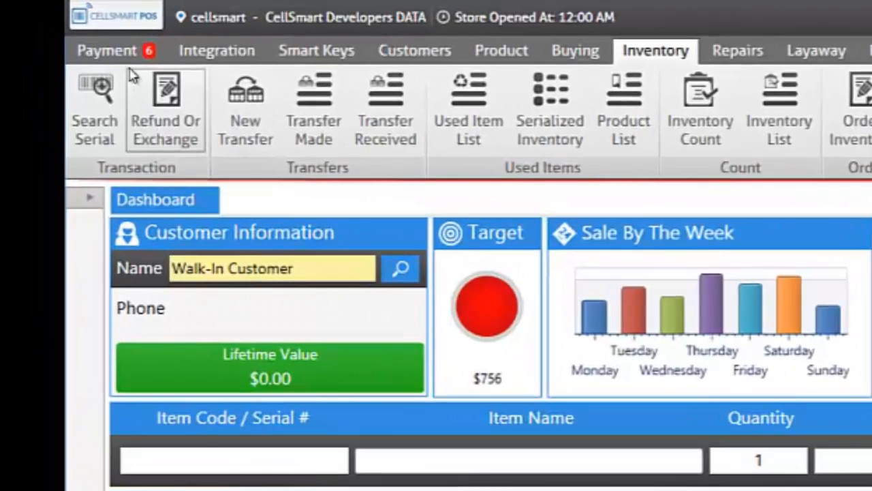
pyautogui.click(60, 28)
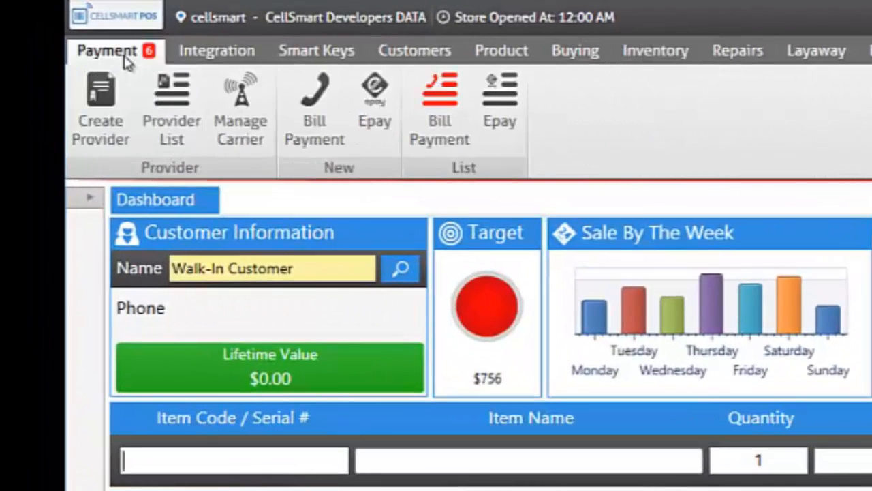
pyautogui.click(366, 133)
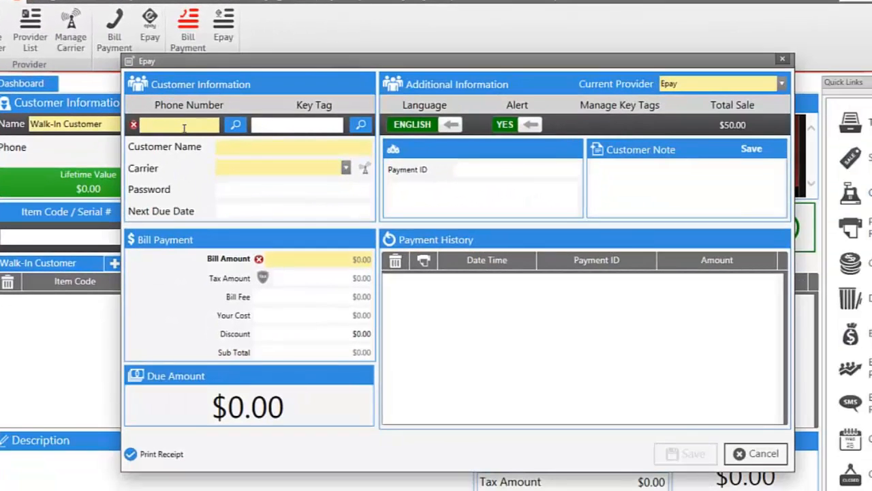
pyautogui.write('9')
pyautogui.press('BackSpace')
pyautogui.write('000) 000-0000')
pyautogui.press('Return')
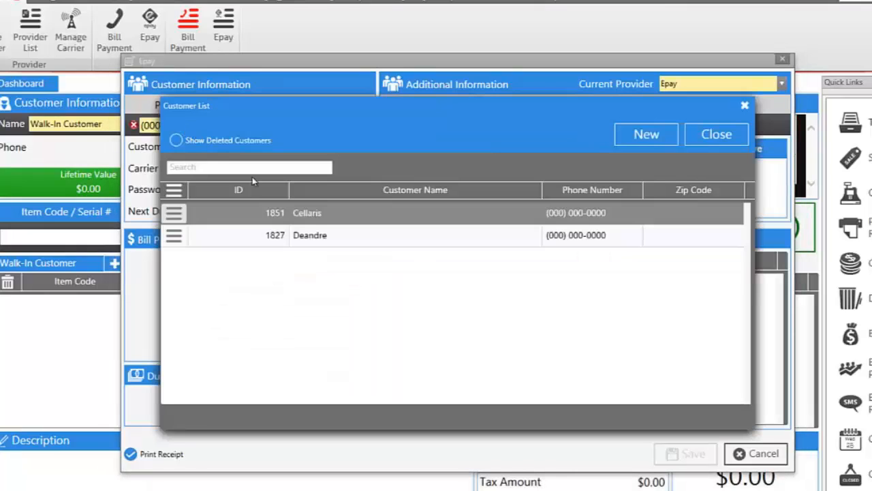
# Step: Select the matching customer, set Alert to NO, carrier AT&T Wireless, and bill amount $40.00
pyautogui.doubleClick(318, 217)
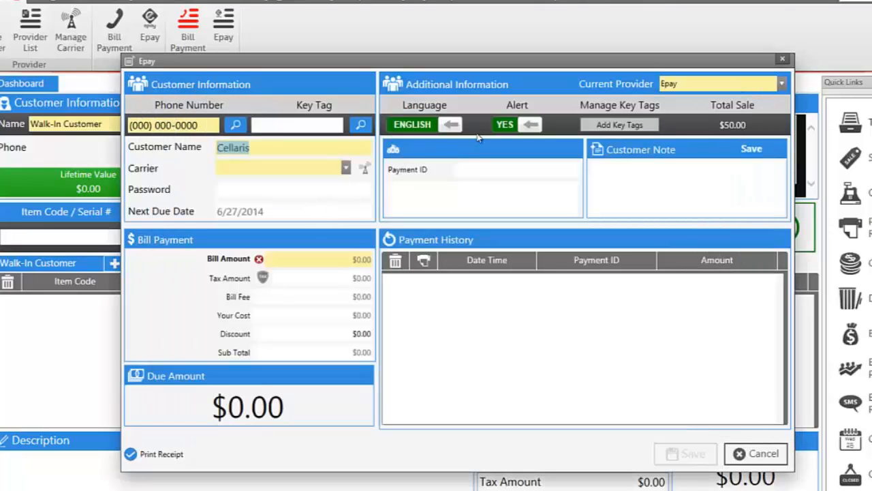
pyautogui.click(526, 126)
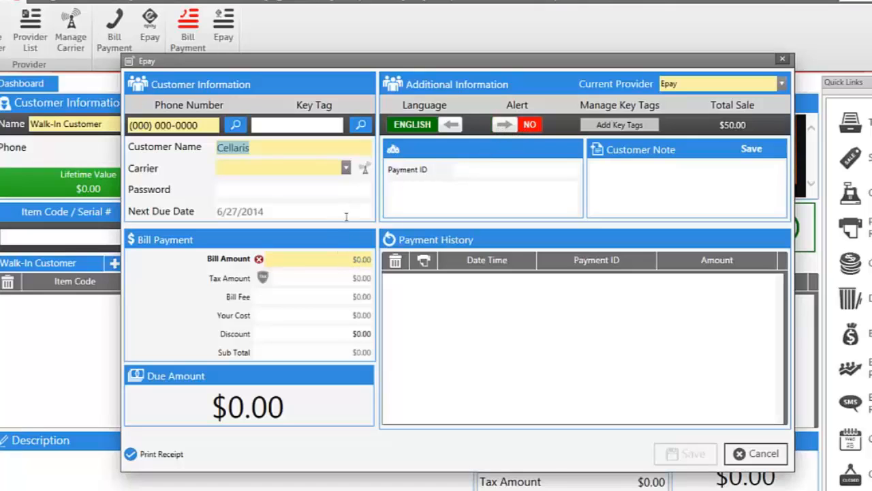
pyautogui.click(346, 168)
pyautogui.click(334, 183)
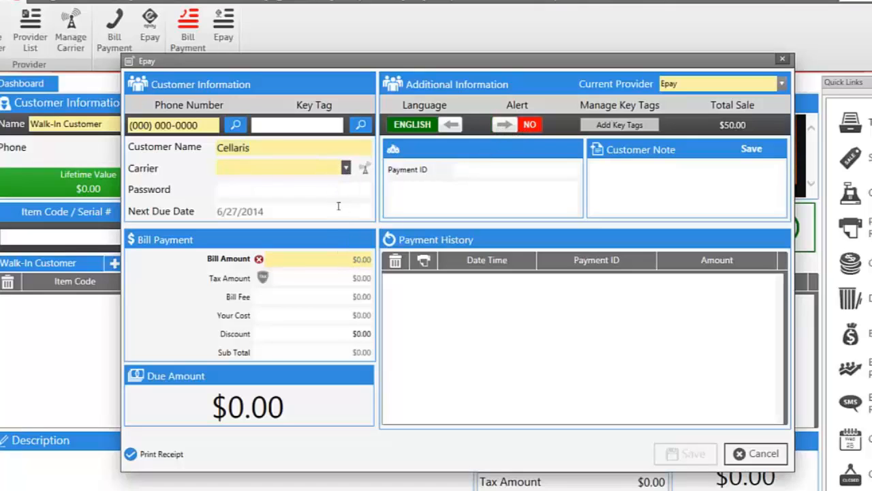
pyautogui.click(359, 257)
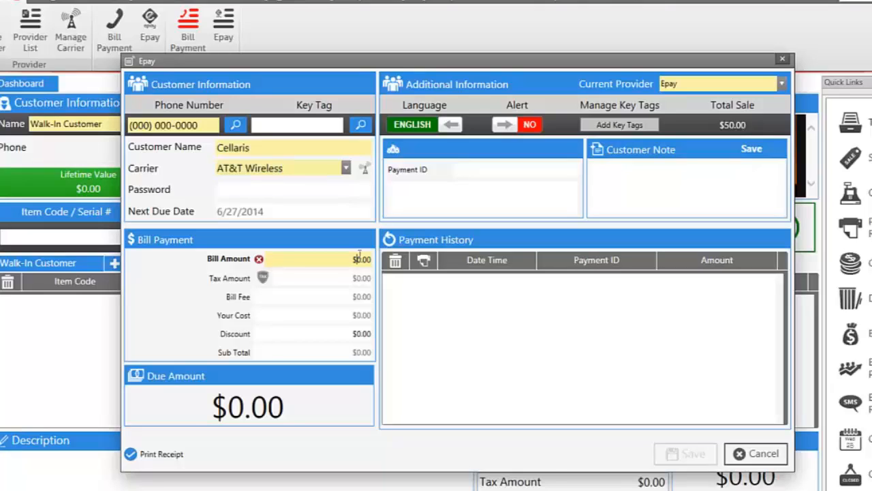
pyautogui.write('400')
pyautogui.press('BackSpace')
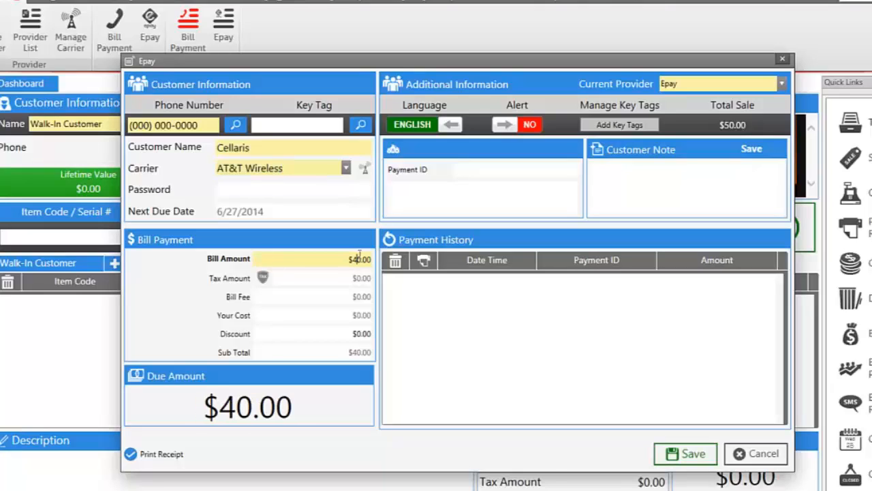
# Step: Check out the $40.00 Epay with $50 cash under the chosen employee, then save the payment
pyautogui.click(692, 457)
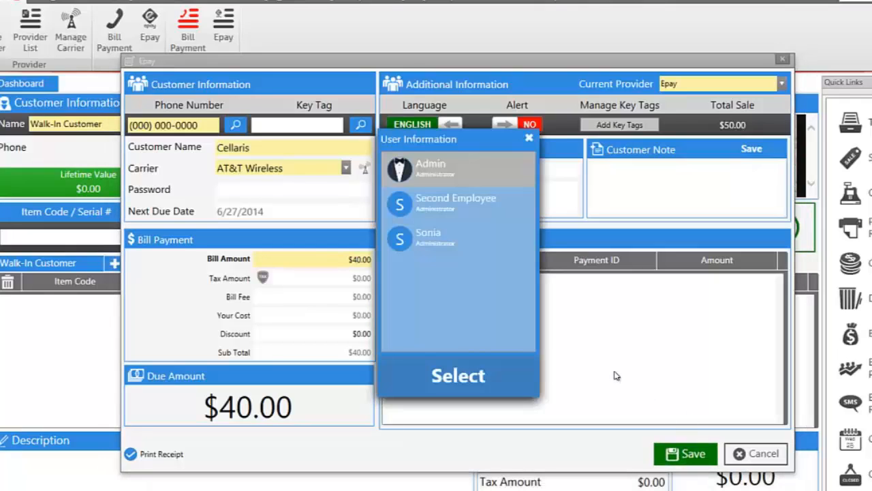
pyautogui.click(458, 245)
pyautogui.click(458, 375)
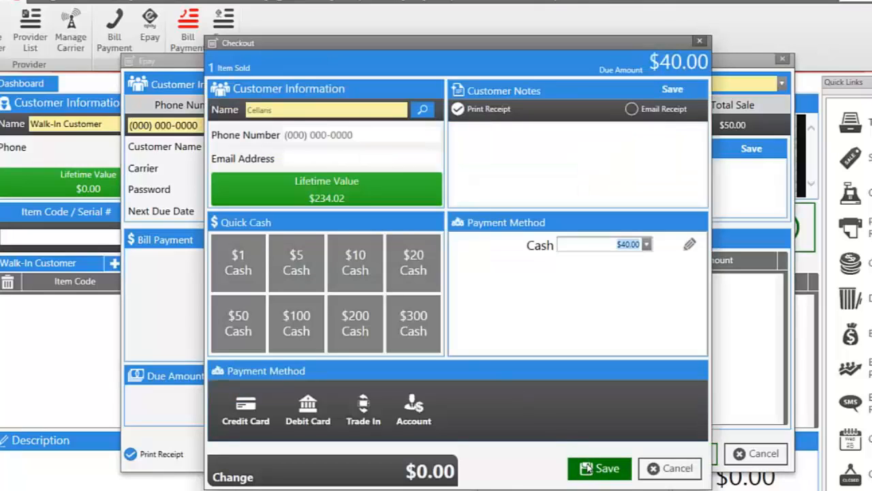
pyautogui.click(249, 339)
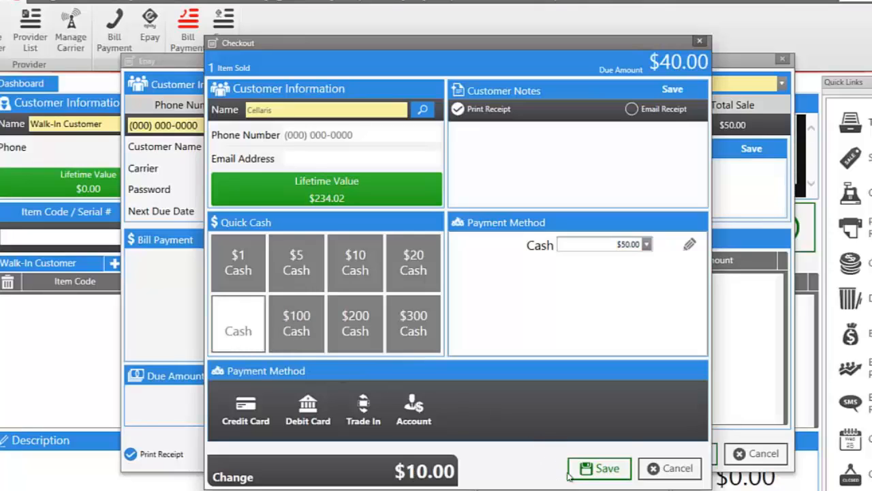
pyautogui.click(591, 471)
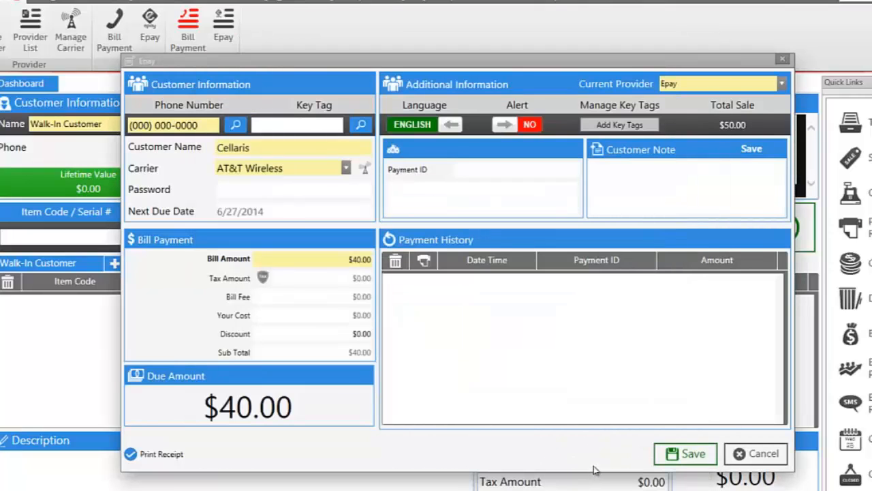
pyautogui.click(674, 447)
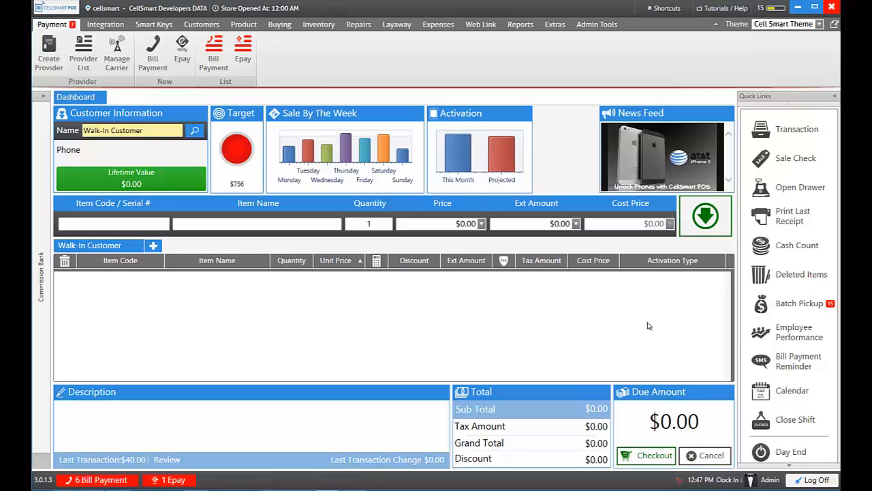
# Step: Enter and save the Payment ID on the pending $40.00 AT&T Wireless Epay payment
pyautogui.click(171, 479)
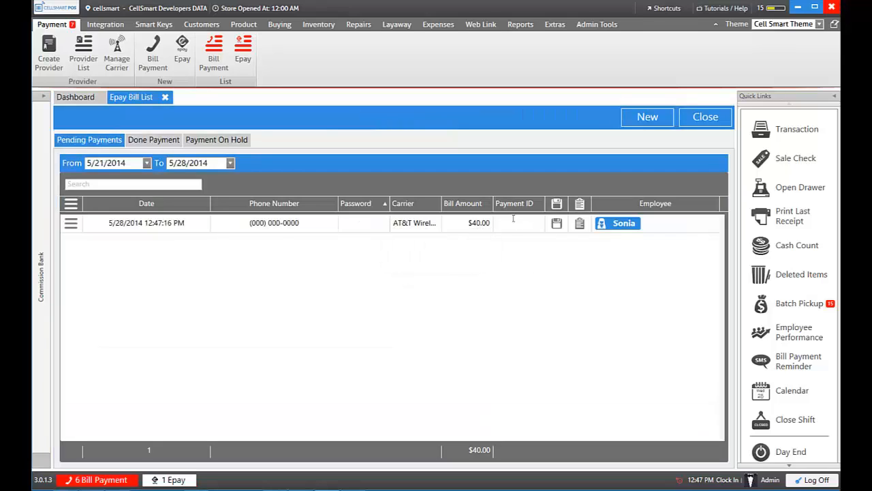
pyautogui.click(514, 220)
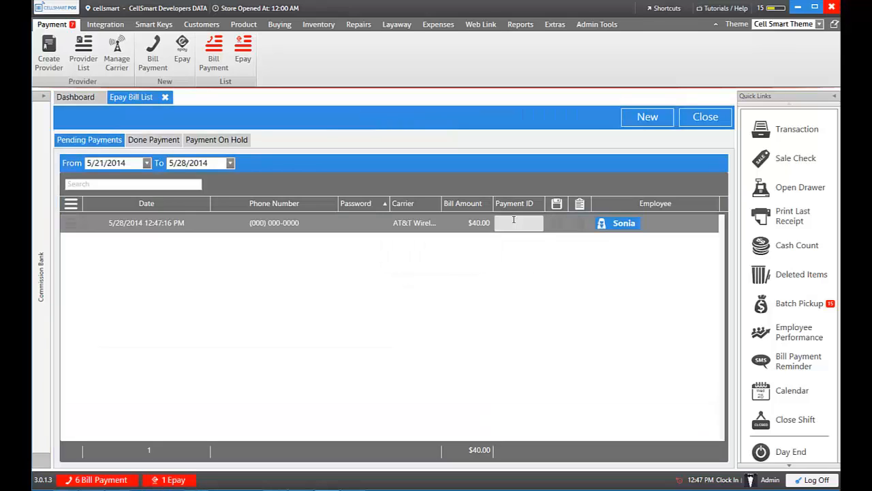
pyautogui.click(556, 224)
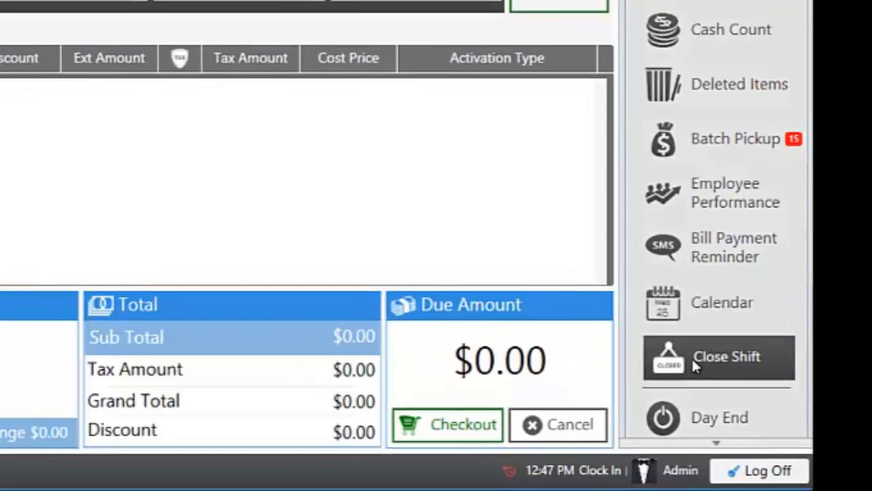
# Step: Begin closing the shift and raise the $20 bill count to 2 to balance the cash
pyautogui.click(689, 351)
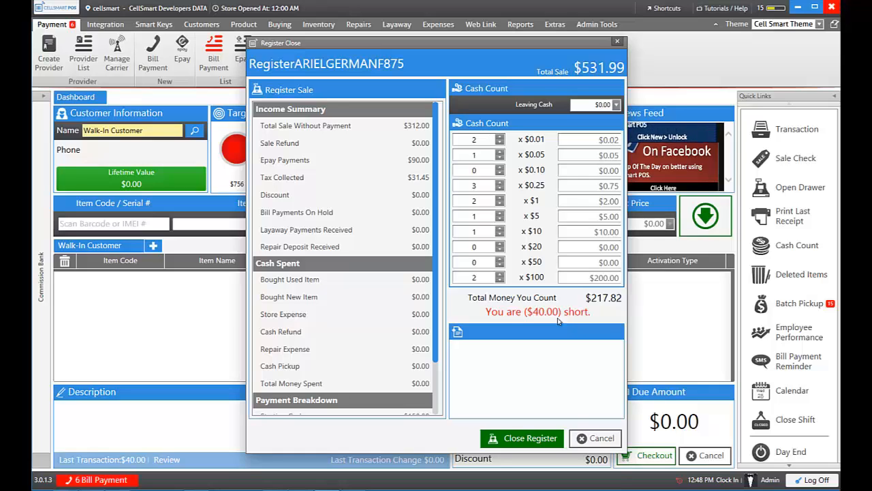
pyautogui.click(499, 244)
pyautogui.click(499, 244)
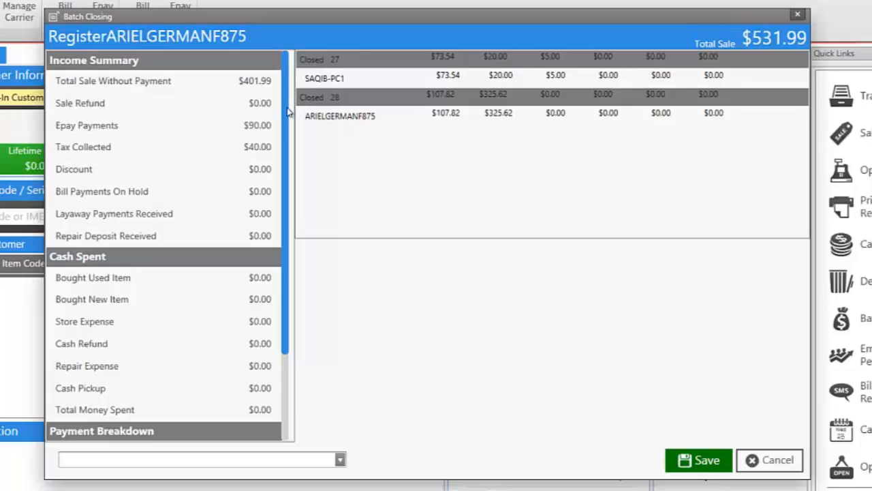
# Step: Save the batch closing, enter both employees' passwords to sign them out, and proceed
pyautogui.moveTo(286, 122); pyautogui.dragTo(302, 57)
pyautogui.click(684, 461)
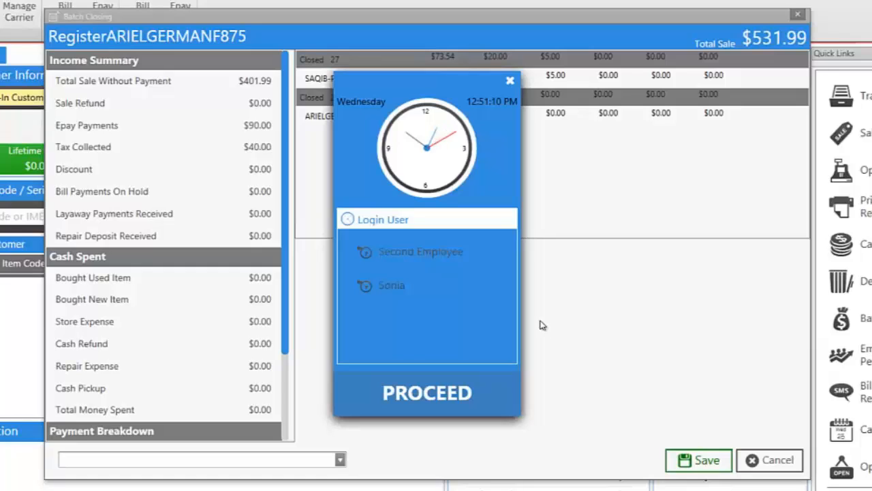
pyautogui.click(415, 257)
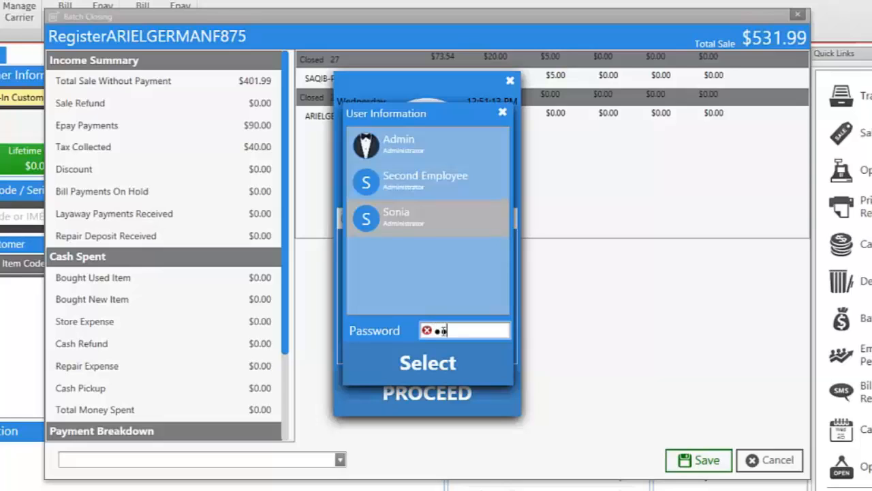
pyautogui.write('2345')
pyautogui.press('Return')
pyautogui.write('••••••')
pyautogui.press('Return')
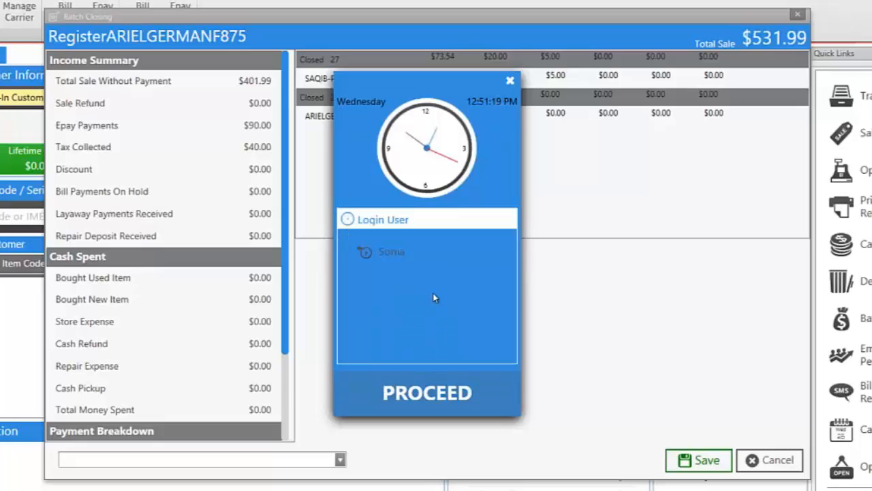
pyautogui.click(442, 383)
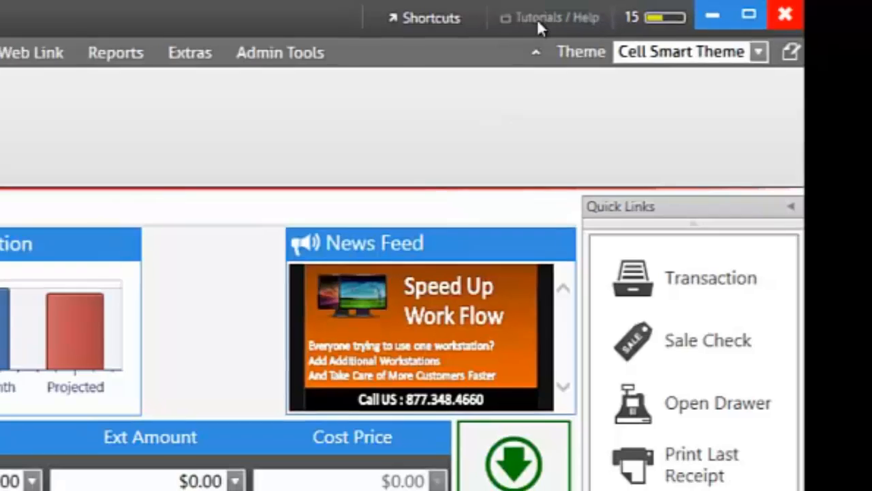
# Step: Open the Tutorials / Help knowledge base in a new Help tab
pyautogui.click(531, 20)
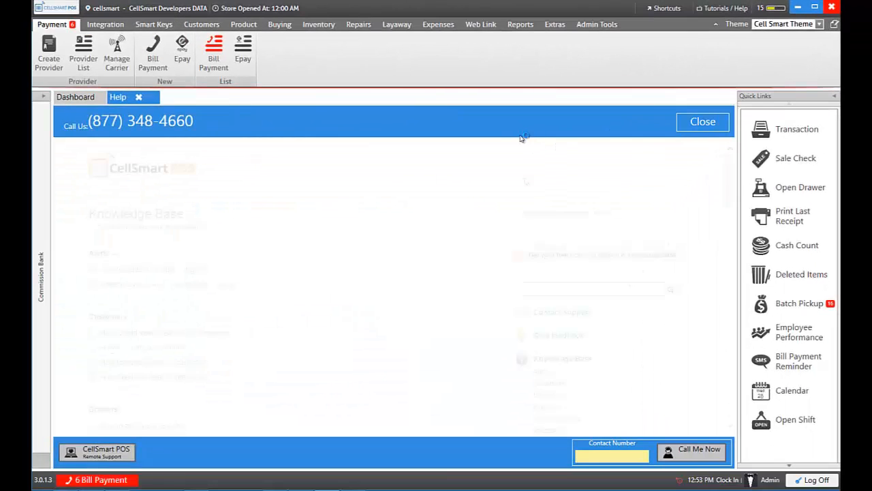